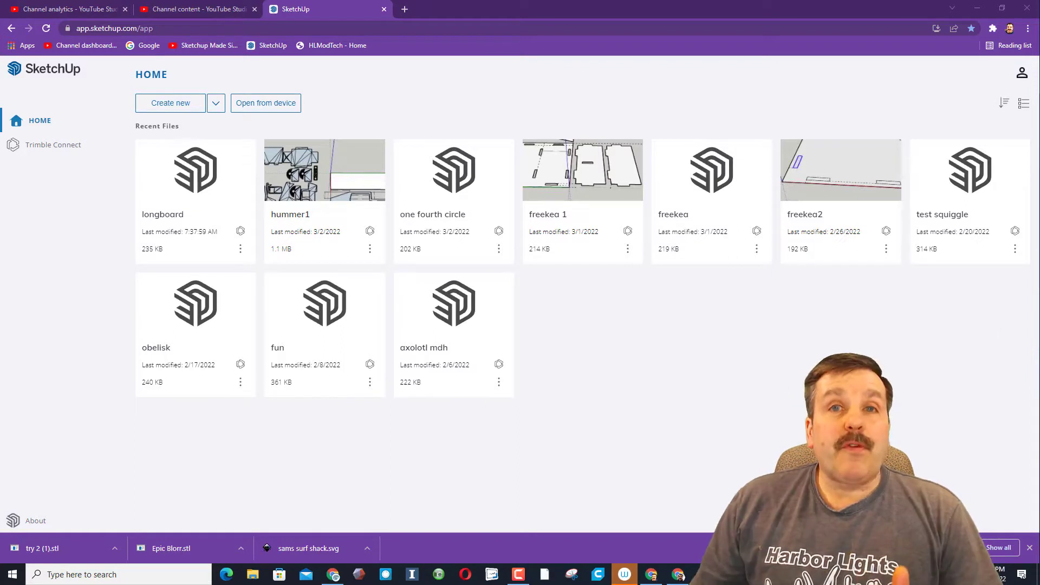
Duplicate the freekea 1 model in the Trimble Connect SketchUp project and open the copy.
left_click(48, 152)
left_click(211, 196)
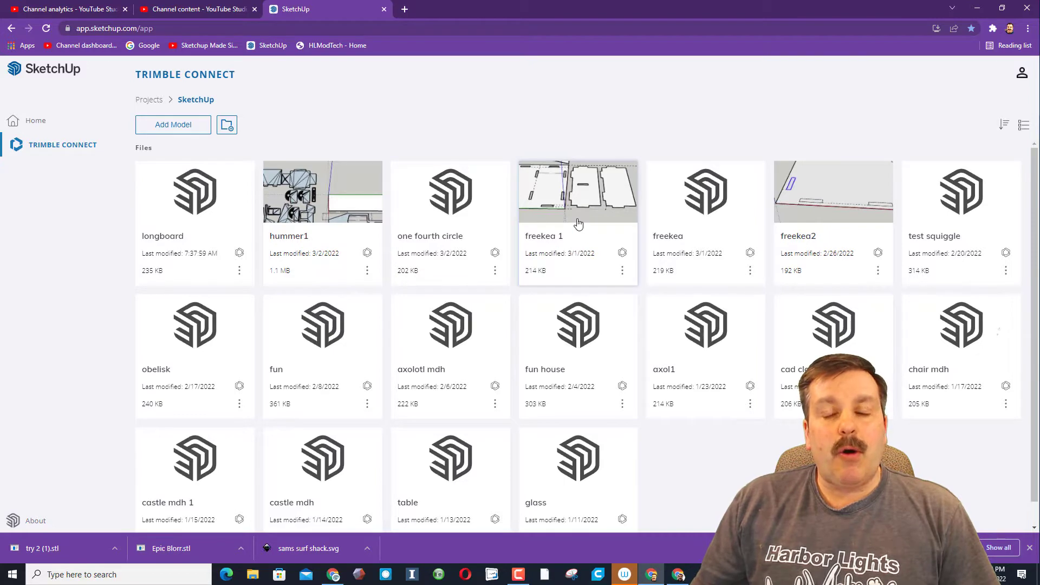
left_click(622, 270)
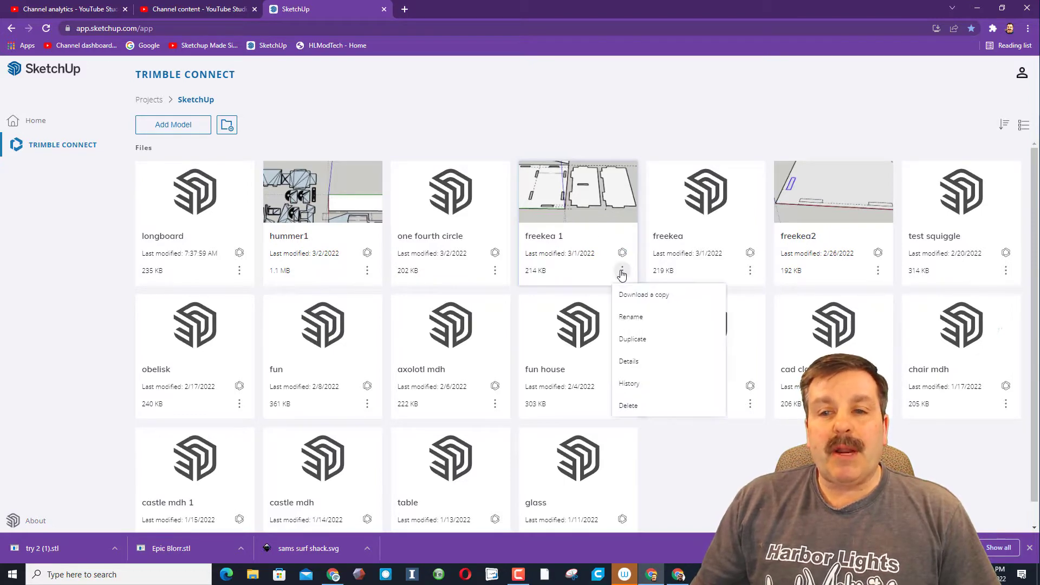
left_click(639, 341)
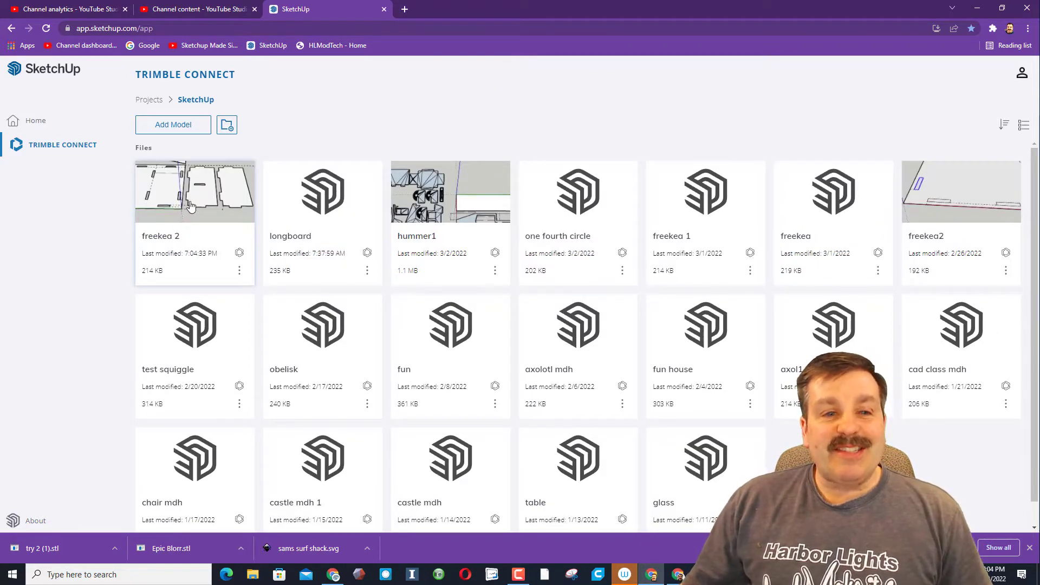
left_click(190, 206)
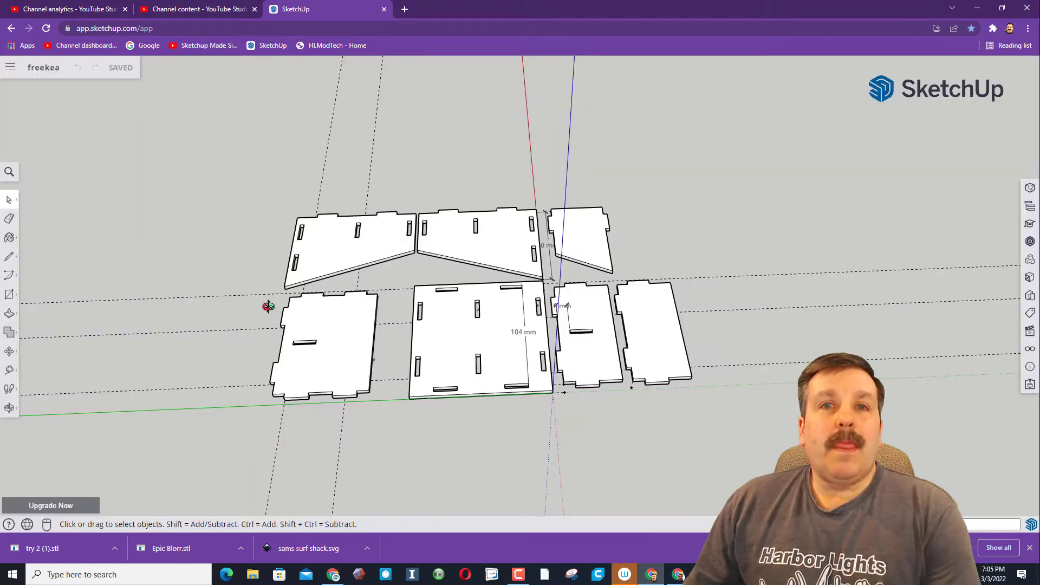
Turn each of the two large slanted side panels with slots into its own group.
mouse_move(268, 306)
middle_mouse_down()
mouse_move(179, 304)
mouse_move(258, 313)
middle_mouse_up()
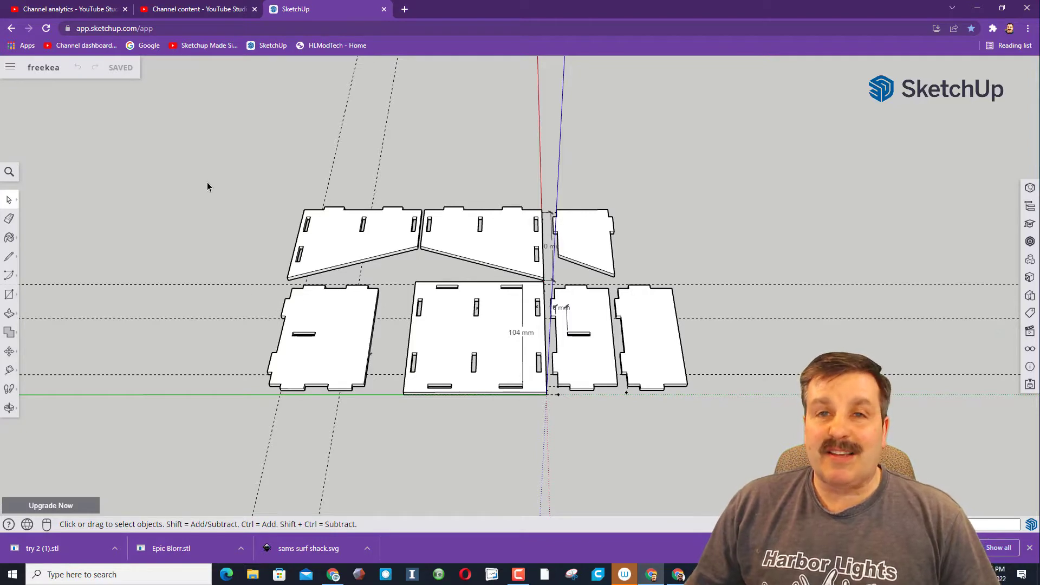
middle_click_drag(287, 181, 192, 233)
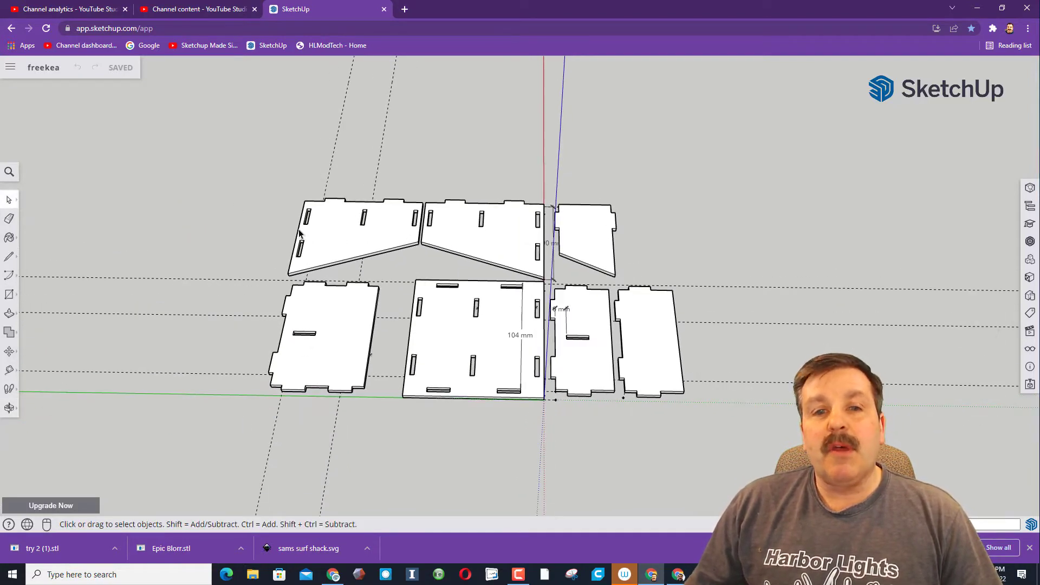
left_click(338, 234)
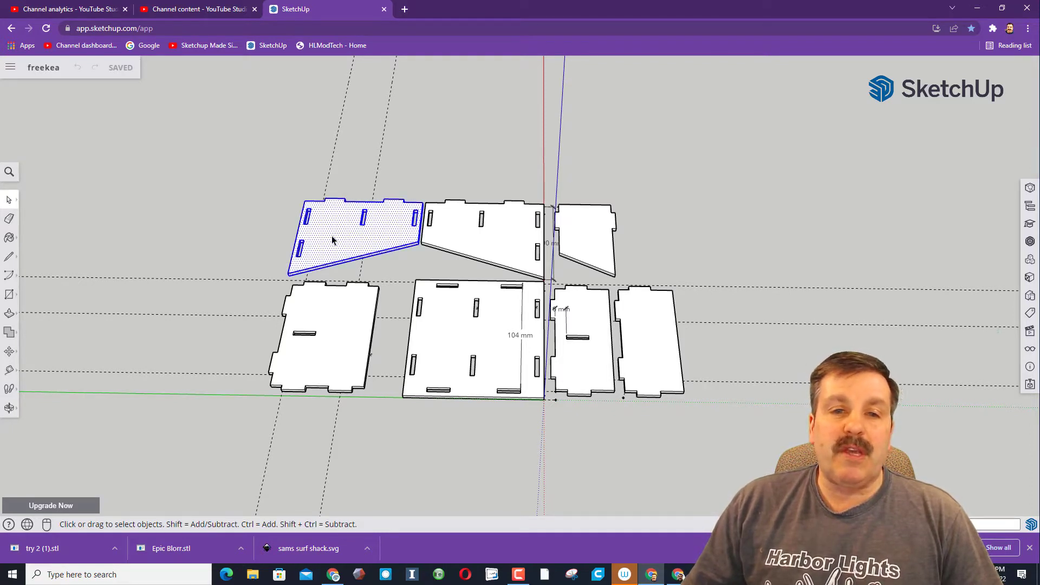
right_click(331, 240)
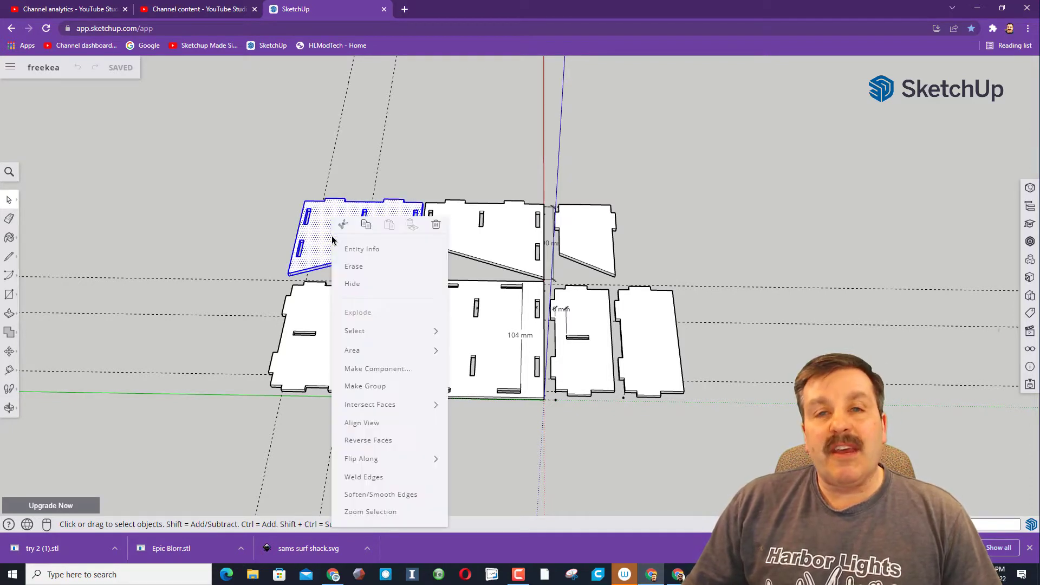
left_click(361, 388)
left_click(469, 242)
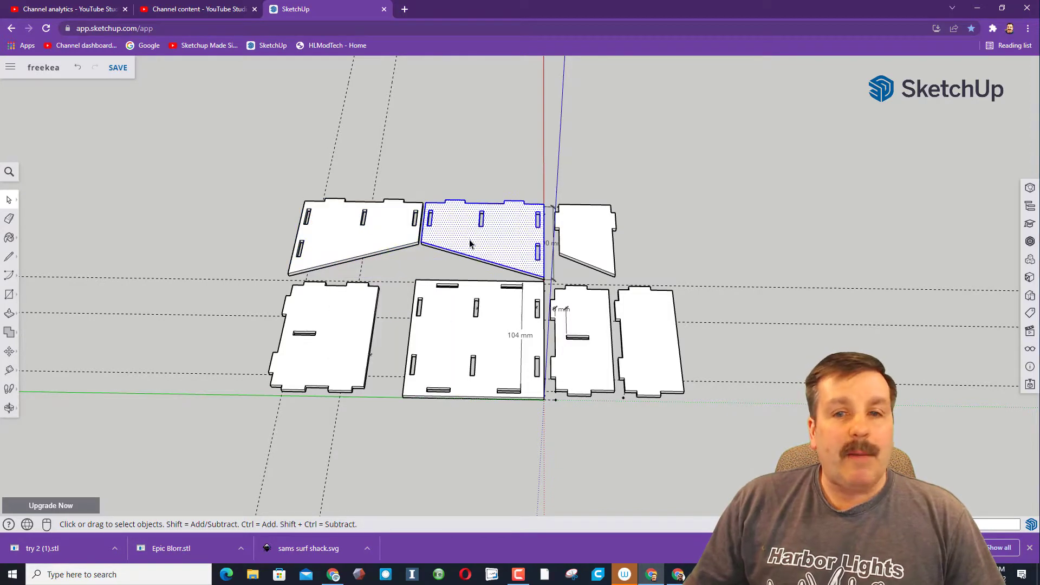
right_click(465, 240)
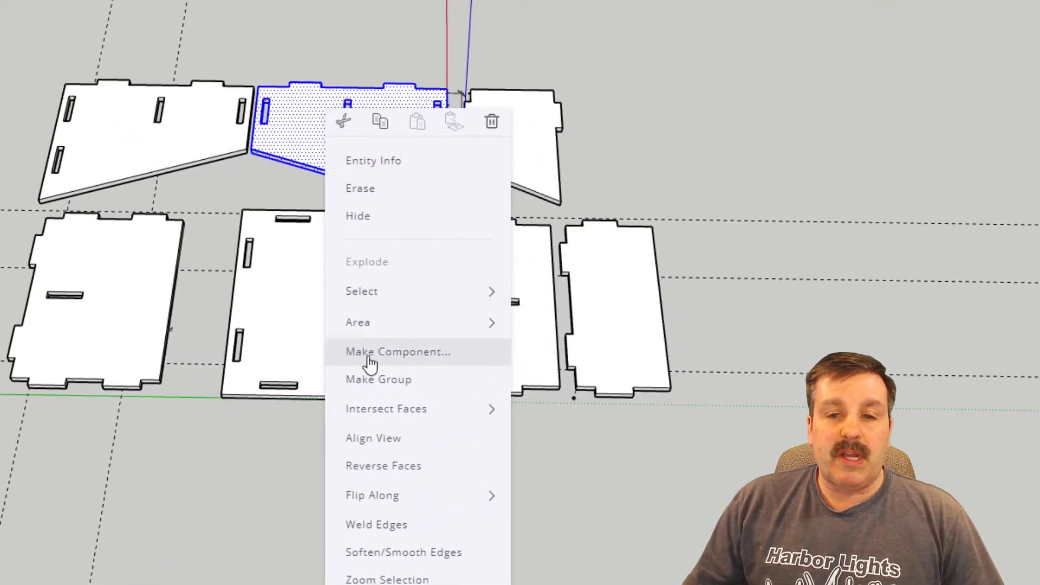
left_click(495, 382)
left_click(492, 160)
right_click(494, 158)
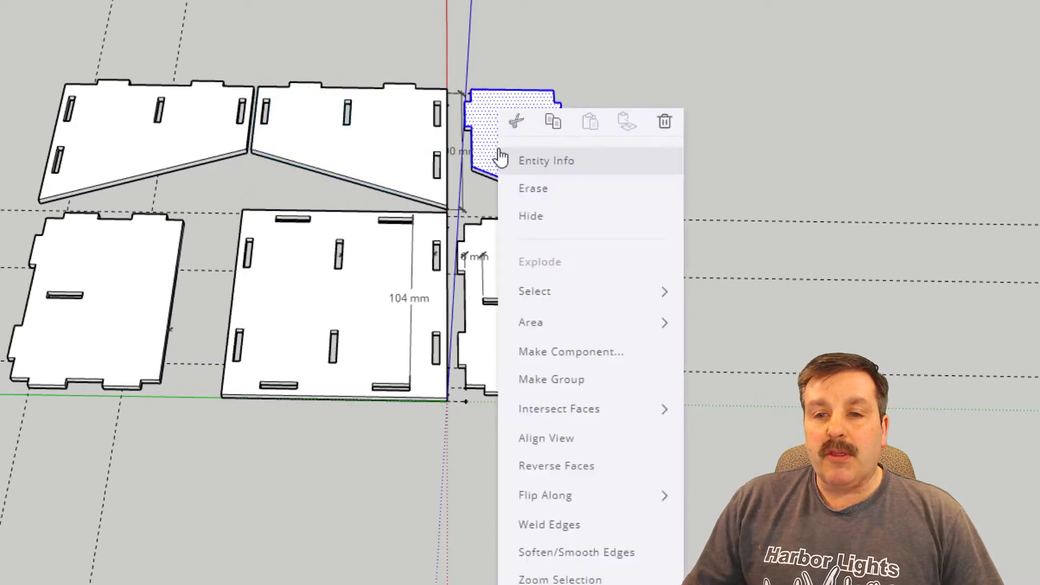
left_click(657, 85)
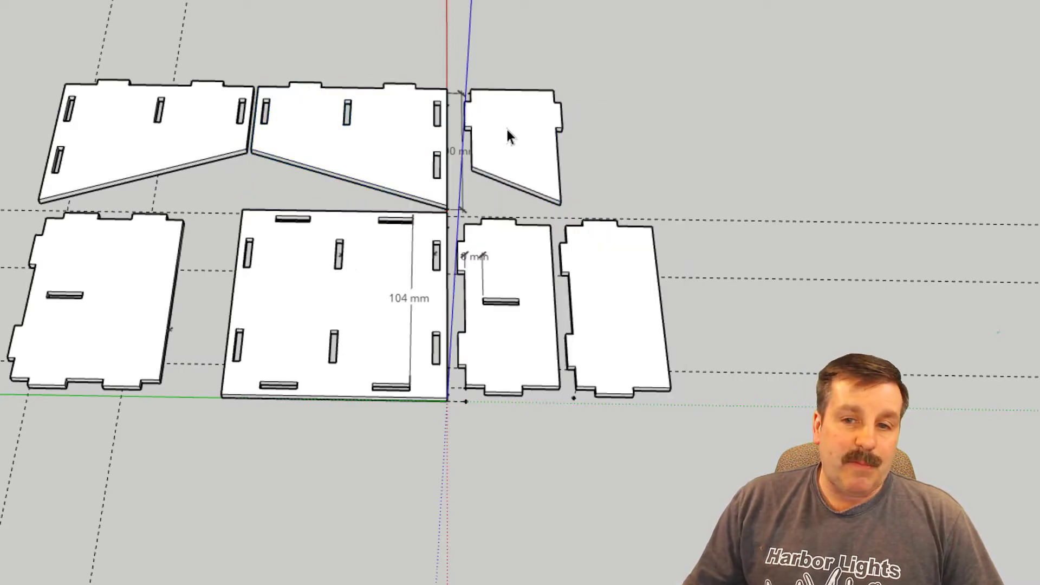
Make separate groups of the small slanted panel and the narrow rectangular panel with one slot.
double_click(506, 130)
right_click(507, 130)
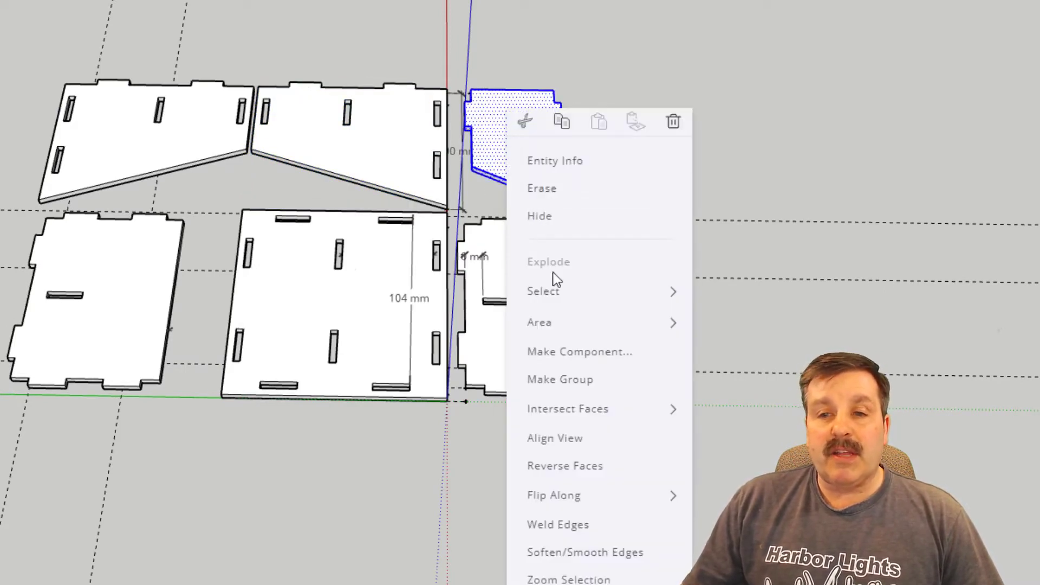
left_click(538, 380)
double_click(525, 257)
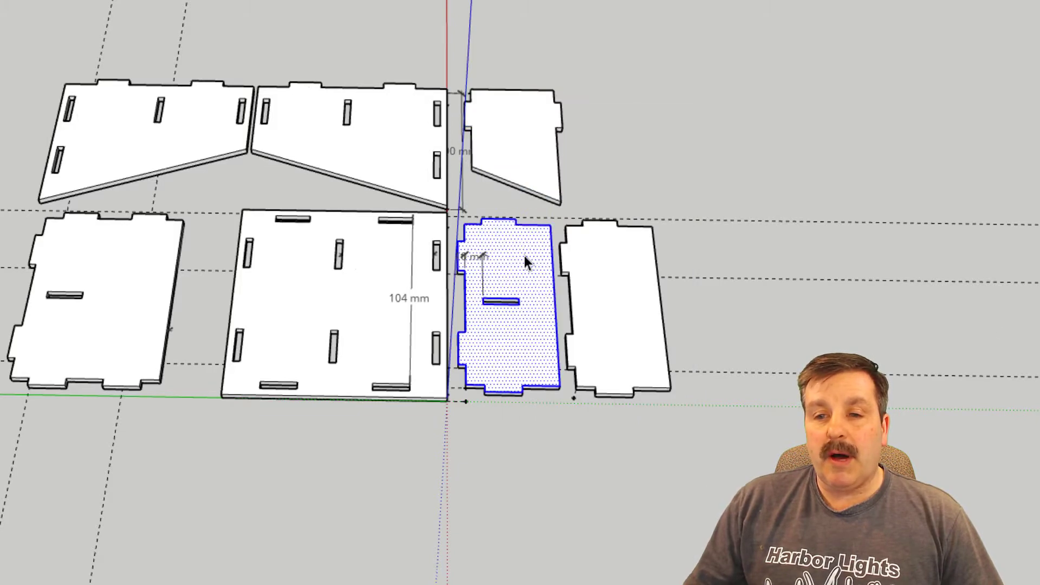
right_click(524, 257)
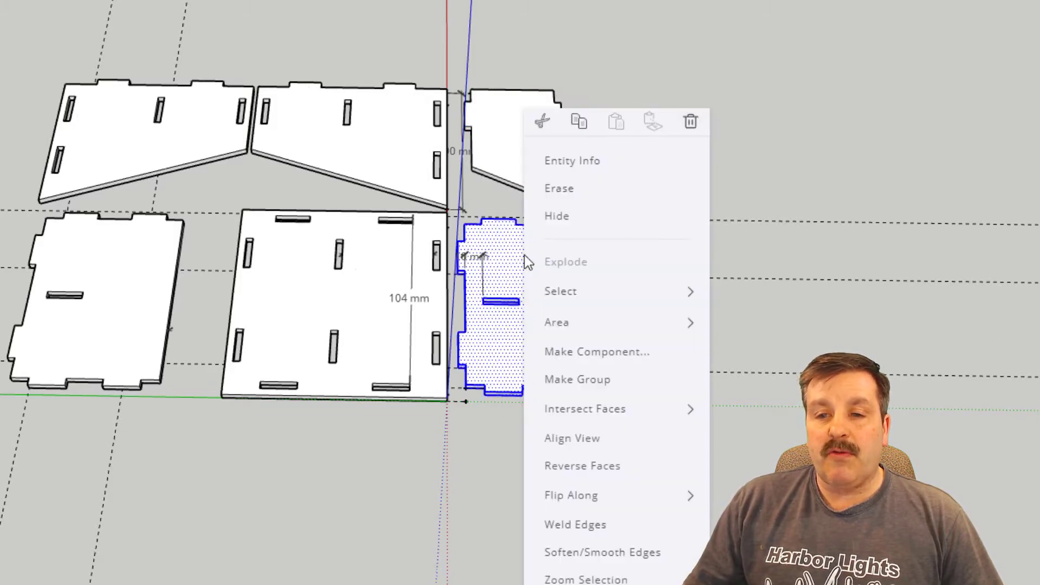
left_click(576, 379)
Make a group of the plain narrow rectangular panel without a slot.
double_click(608, 315)
right_click(609, 319)
mouse_move(611, 322)
left_click(581, 281)
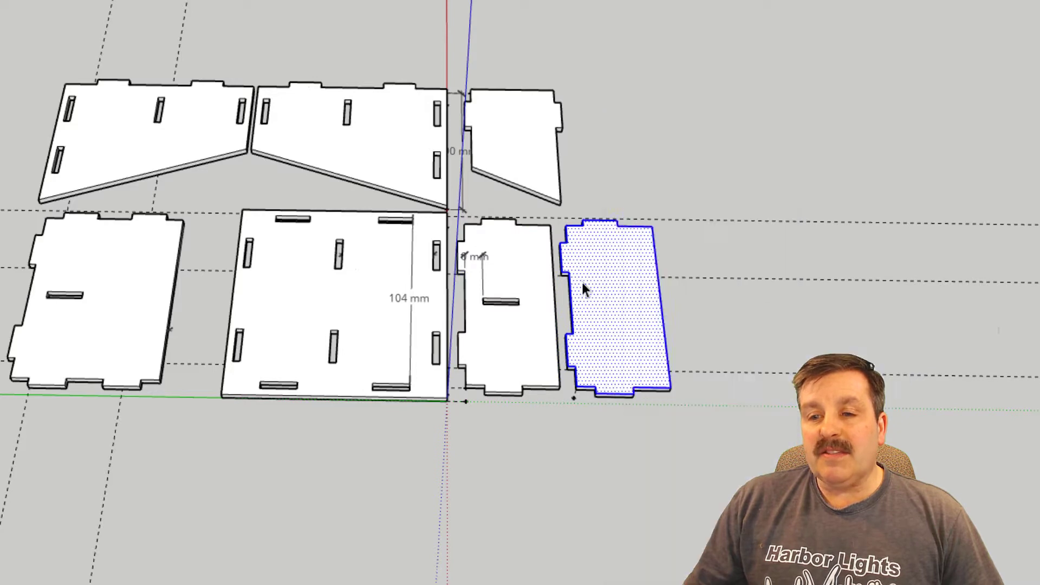
right_click(582, 281)
left_click(606, 380)
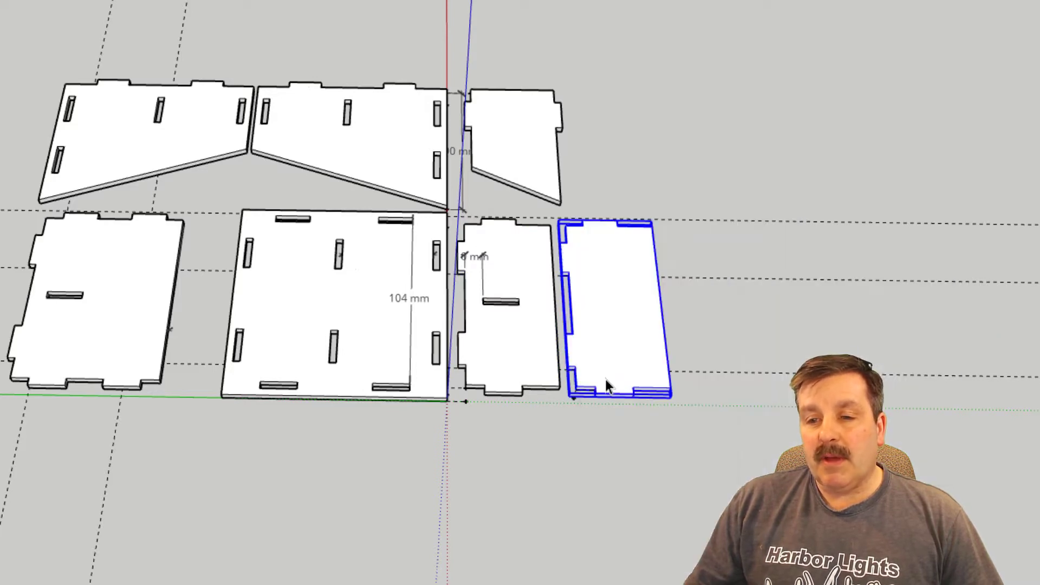
Make separate groups of the large slotted base panel and the wide rectangular panel with one slot.
double_click(292, 284)
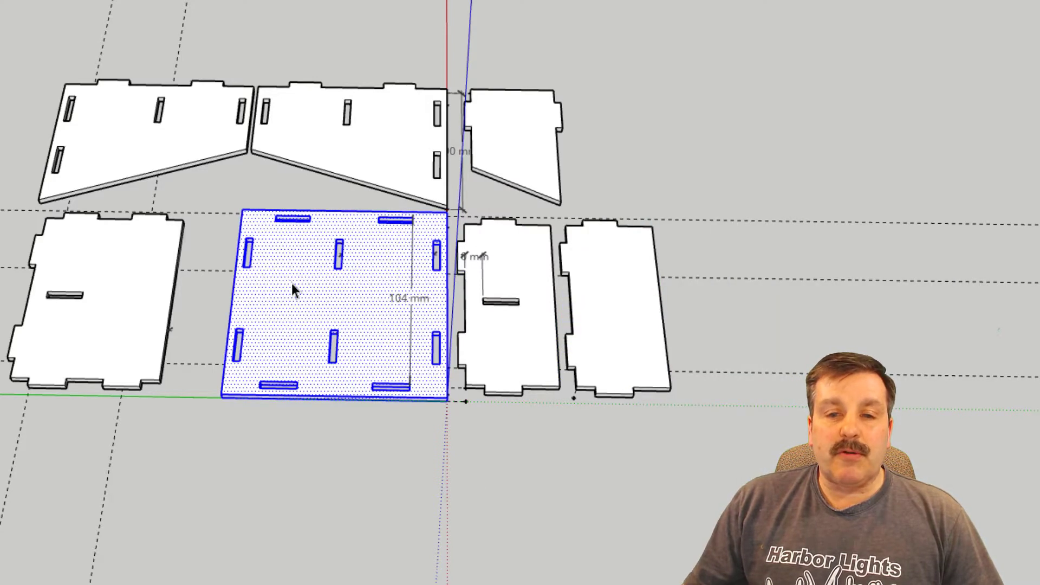
right_click(291, 283)
left_click(322, 388)
double_click(135, 287)
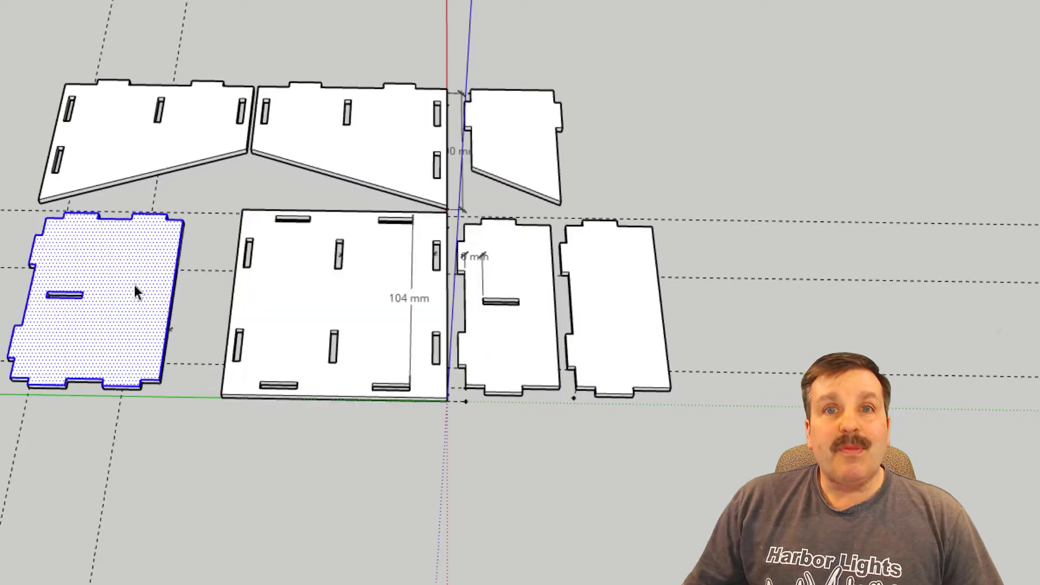
right_click(131, 287)
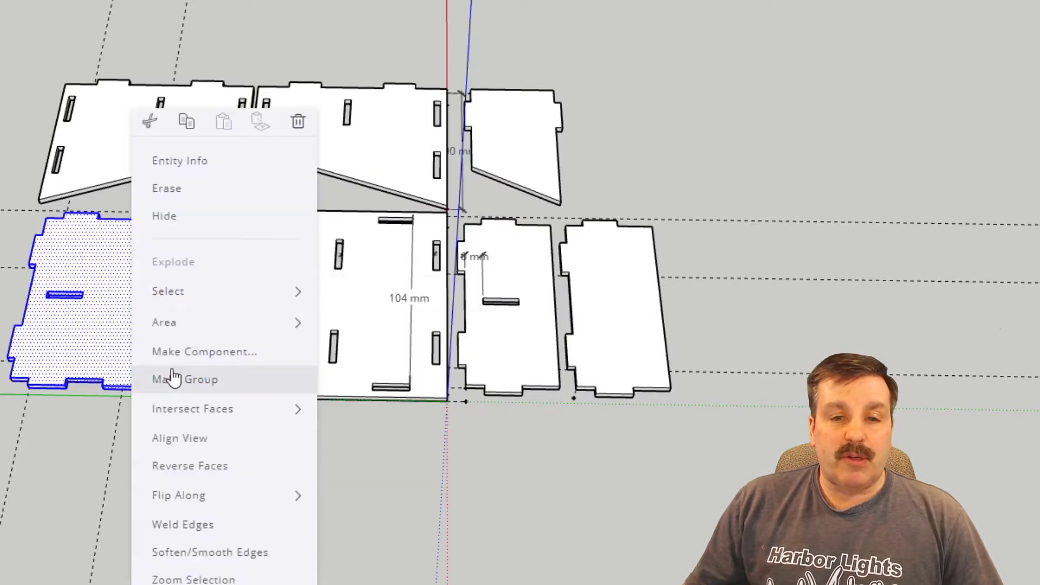
left_click(171, 377)
Rotate the plain narrow panel so that it stands upright on its long tabbed edge.
middle_click_drag(275, 282, 372, 254)
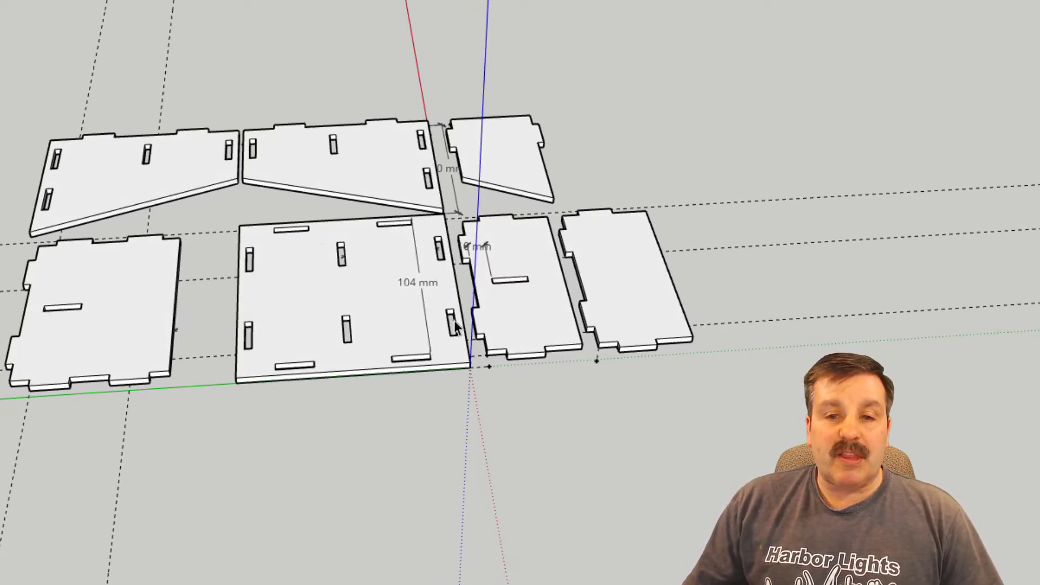
left_click(626, 302)
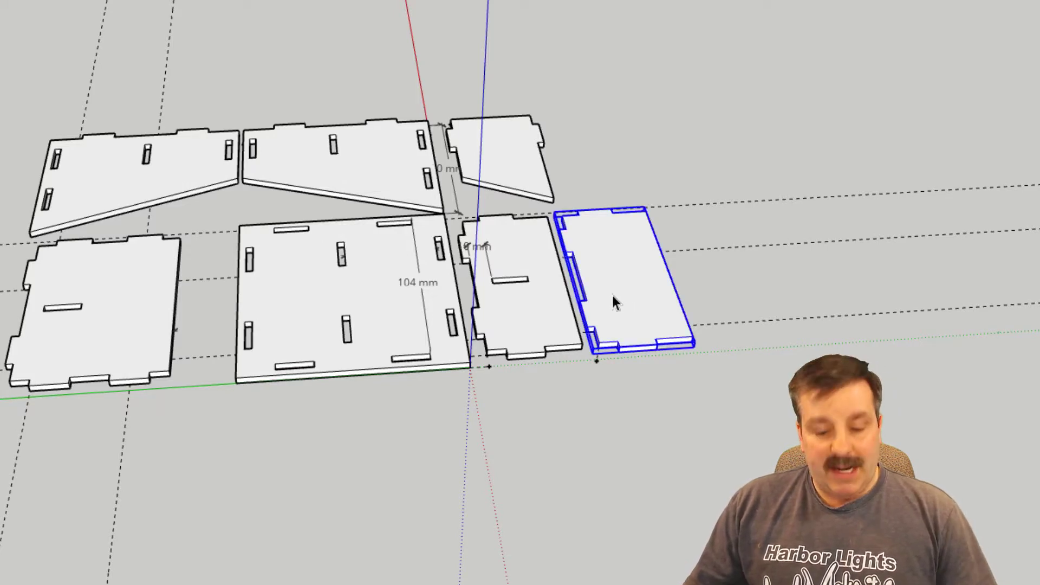
key("m")
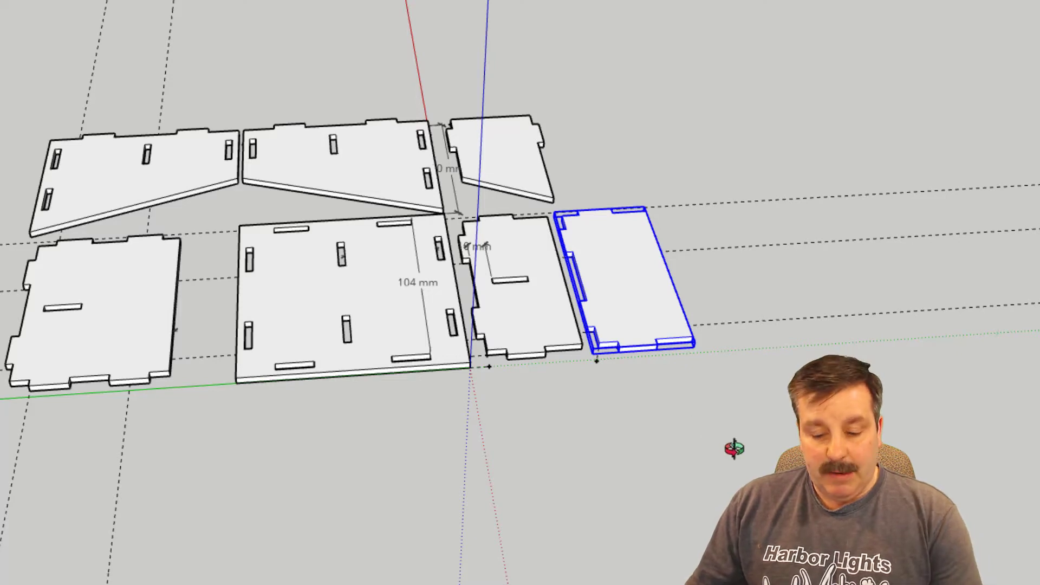
middle_click_drag(734, 448, 618, 197)
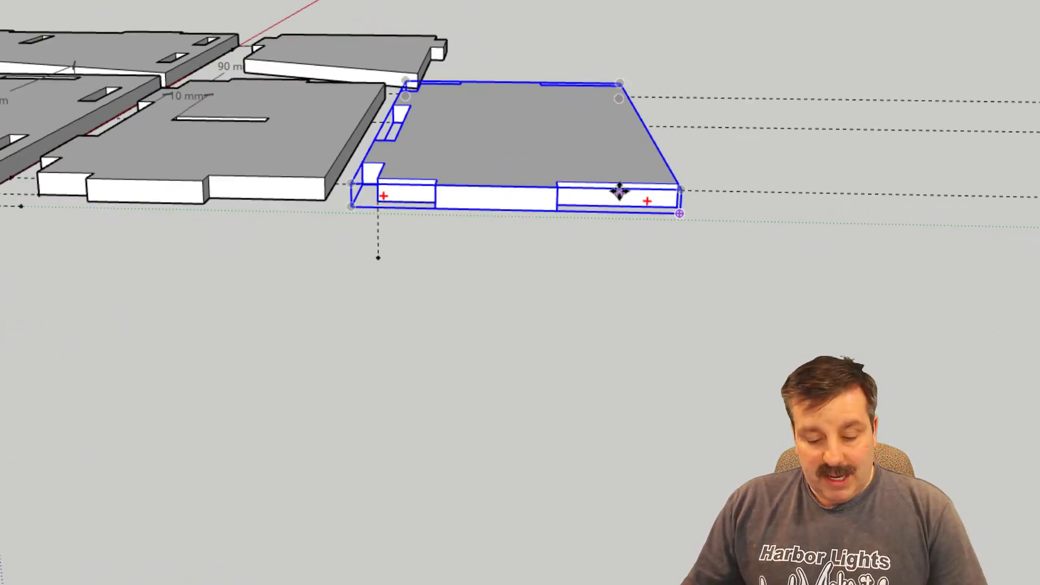
mouse_move(644, 204)
left_click_drag(645, 203, 515, 165)
Move the upright plain panel by a tab corner so its tabs sit in the base slots nearest the origin.
middle_click_drag(542, 230, 590, 343)
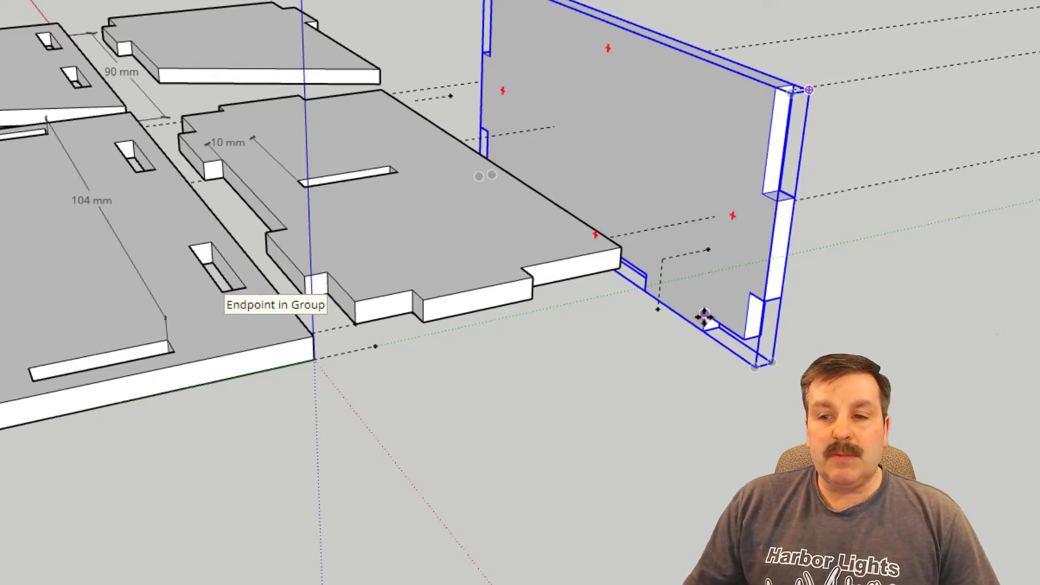
mouse_move(704, 316)
left_mouse_down()
mouse_move(566, 172)
mouse_move(222, 289)
mouse_move(231, 294)
left_mouse_up()
mouse_move(492, 365)
middle_mouse_down()
mouse_move(156, 390)
mouse_move(309, 368)
mouse_move(385, 371)
middle_mouse_up()
scroll(374, 370, "down", 5)
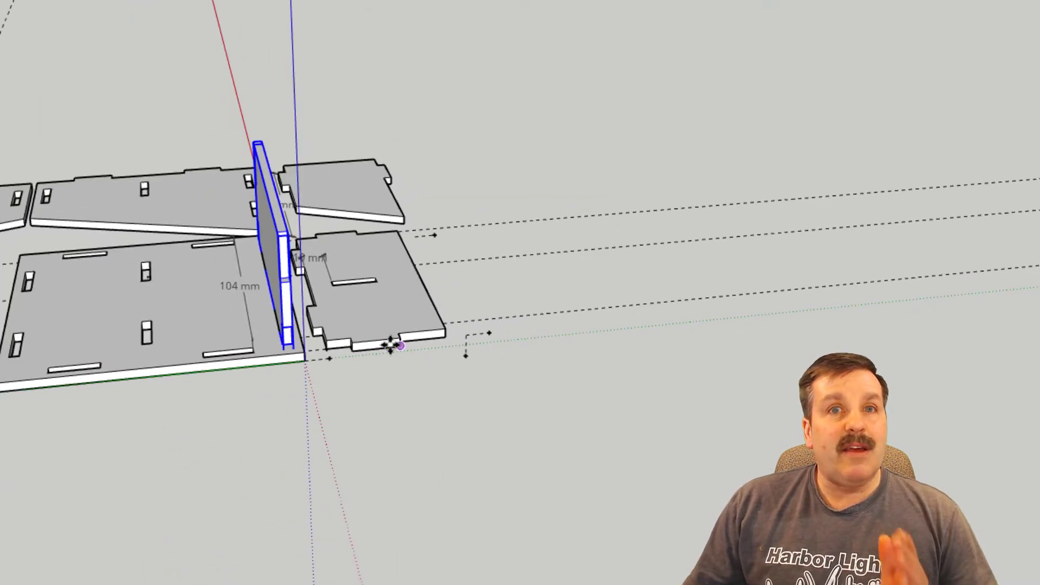
Rotate the narrow one-slot panel so that it stands upright on its long tabbed edge.
mouse_move(346, 341)
middle_mouse_down()
mouse_move(265, 349)
mouse_move(146, 306)
mouse_move(427, 320)
mouse_move(460, 344)
middle_mouse_up()
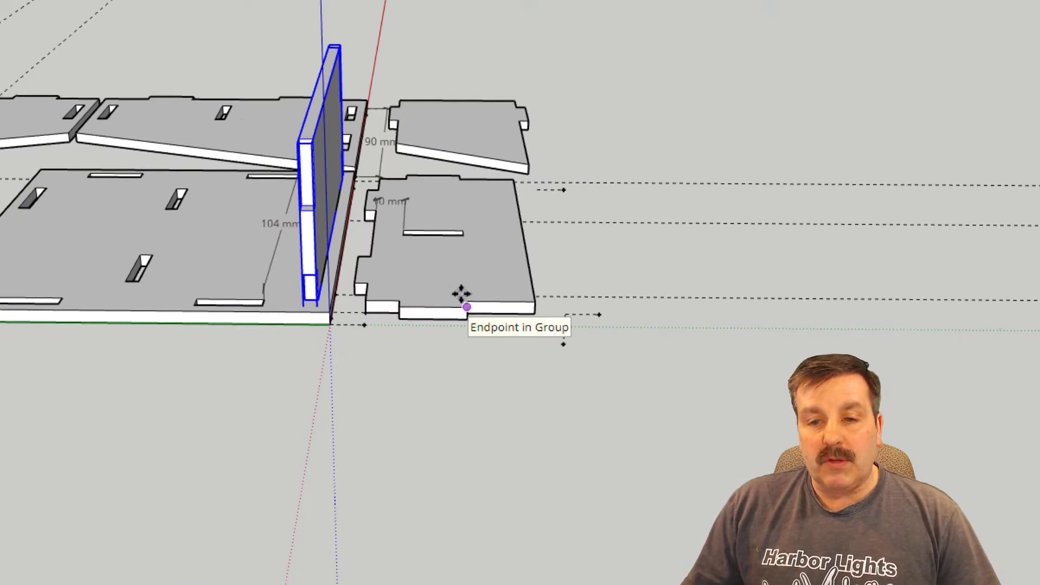
key("space")
left_click(470, 266)
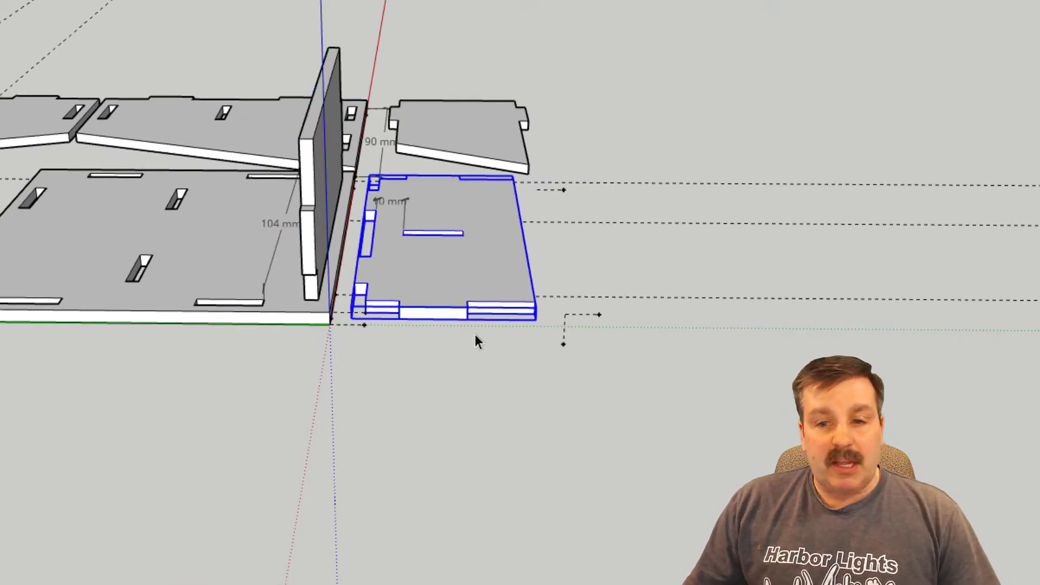
key("m")
scroll(488, 342, "up", 2)
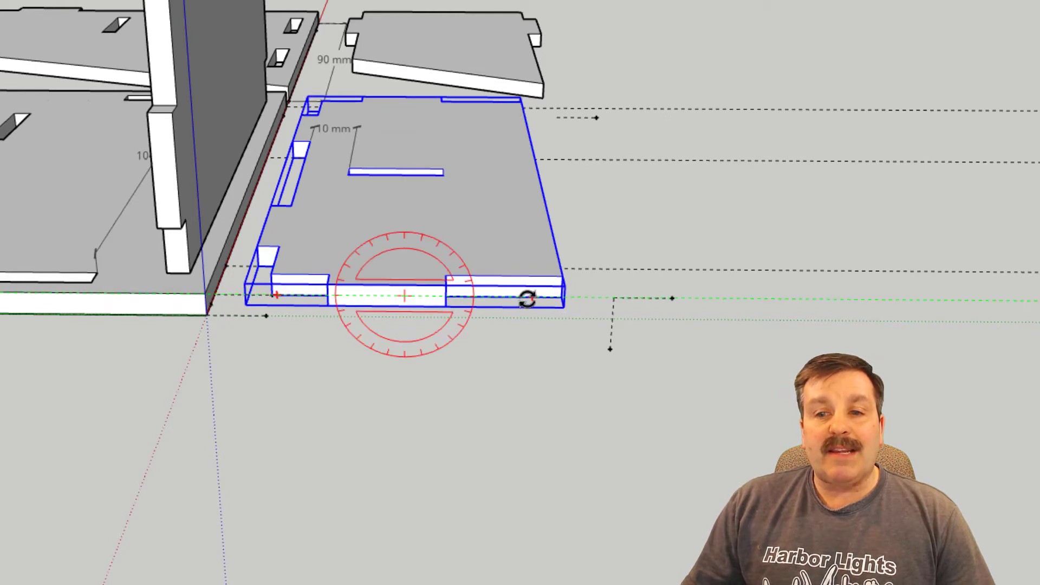
left_click_drag(527, 299, 390, 288)
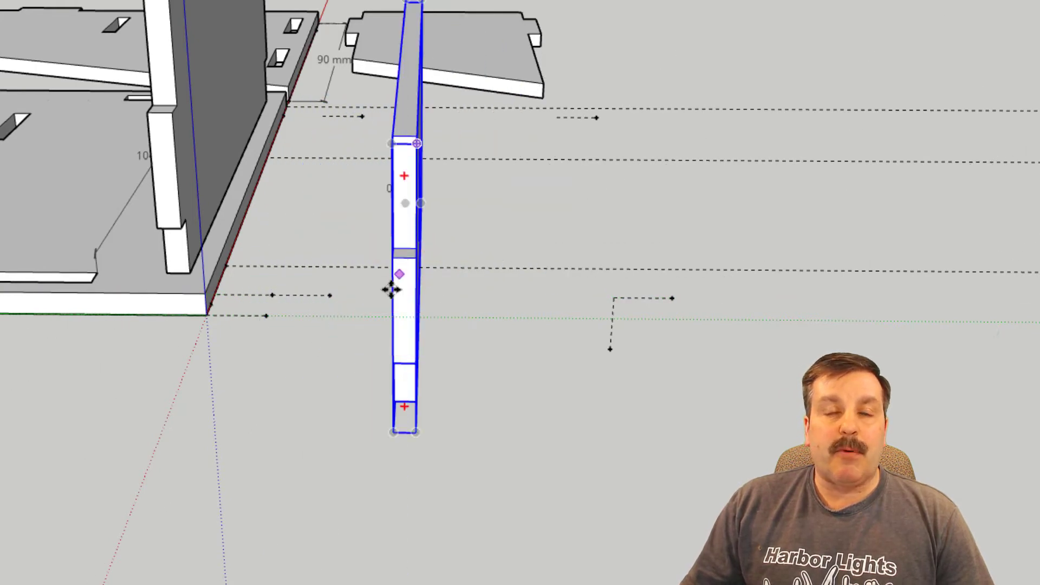
Move the upright one-slot panel by a tab corner so its tabs sit in the base's middle row of slots.
middle_click_drag(390, 287, 454, 413)
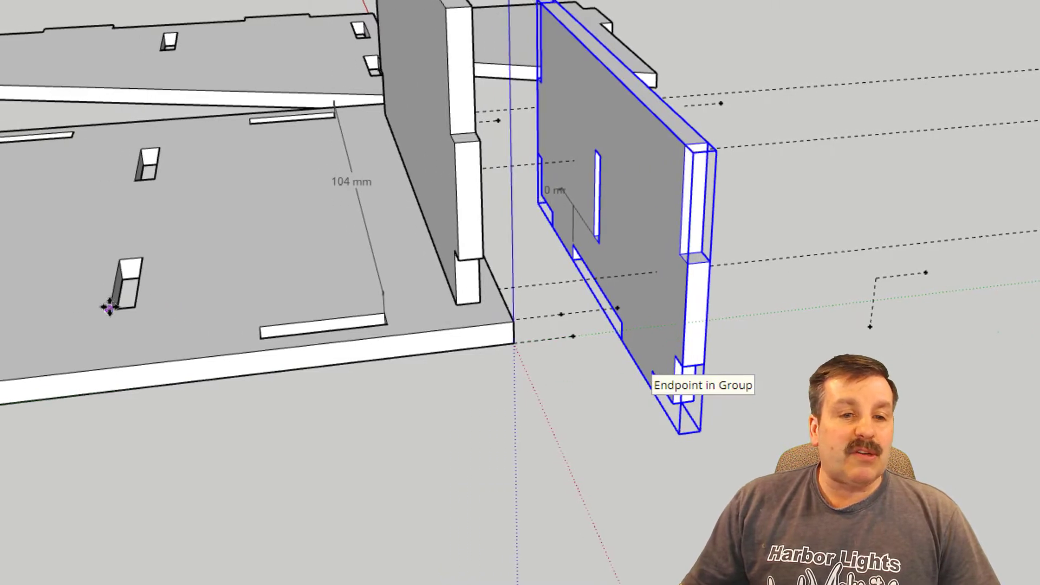
left_click(657, 367)
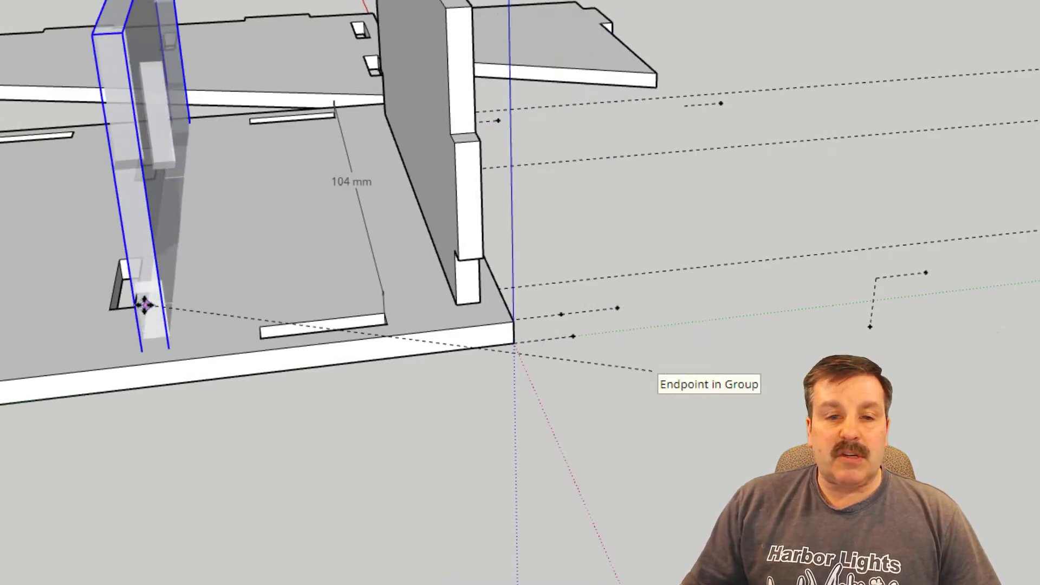
mouse_move(109, 304)
middle_mouse_down()
mouse_move(171, 360)
mouse_move(301, 362)
middle_mouse_up()
scroll(302, 363, "down", 3)
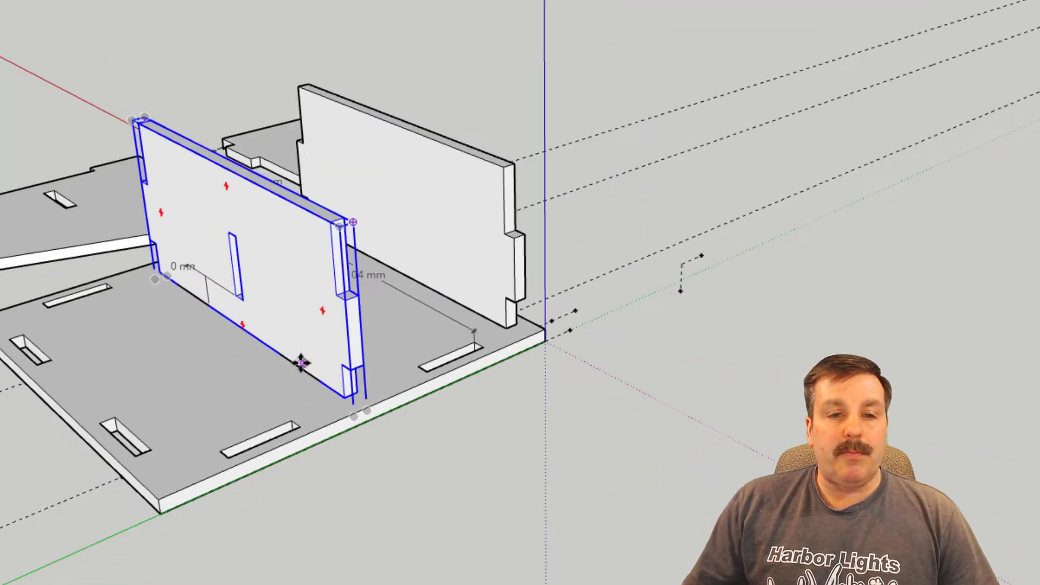
scroll(214, 410, "down", 1)
mouse_move(158, 424)
middle_mouse_down()
mouse_move(204, 399)
mouse_move(670, 361)
middle_mouse_up()
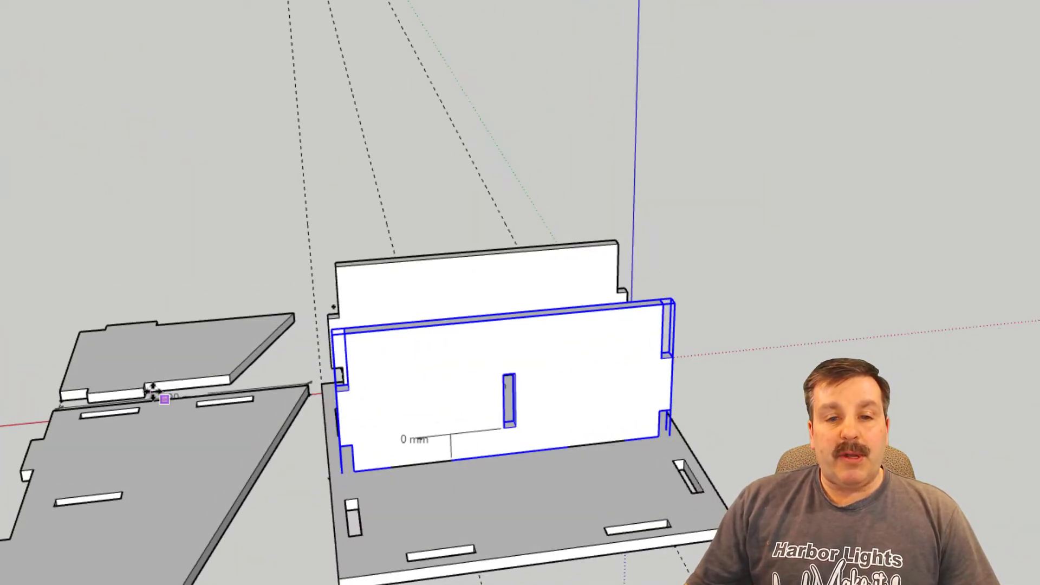
mouse_move(127, 385)
middle_mouse_down()
mouse_move(531, 398)
mouse_move(558, 409)
middle_mouse_up()
scroll(422, 456, "down", 2)
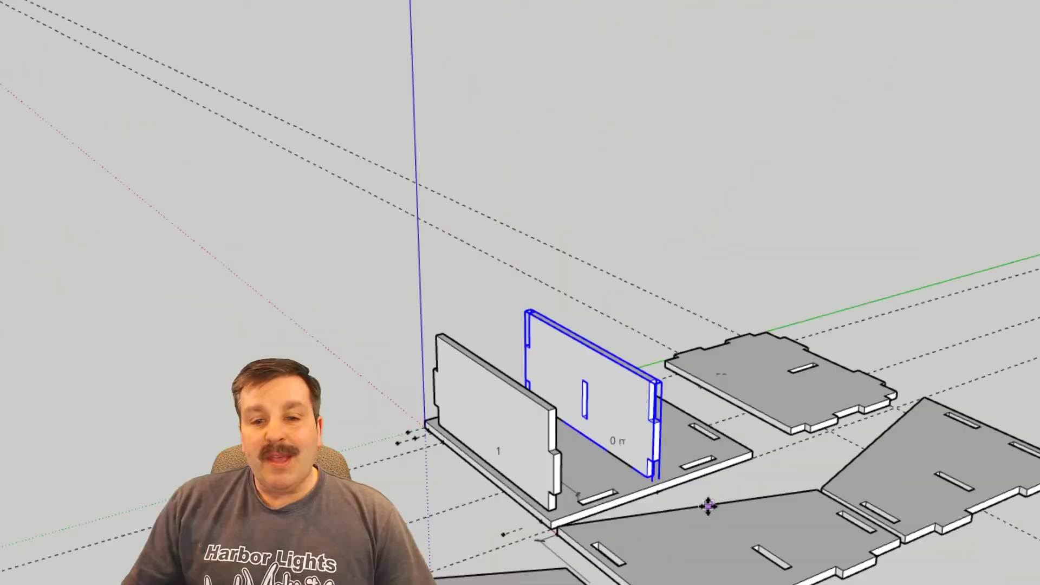
Rotate the small sloped panel without slots so that it stands upright with its slanted edge on top.
scroll(708, 505, "down", 2)
middle_click_drag(604, 564, 906, 488)
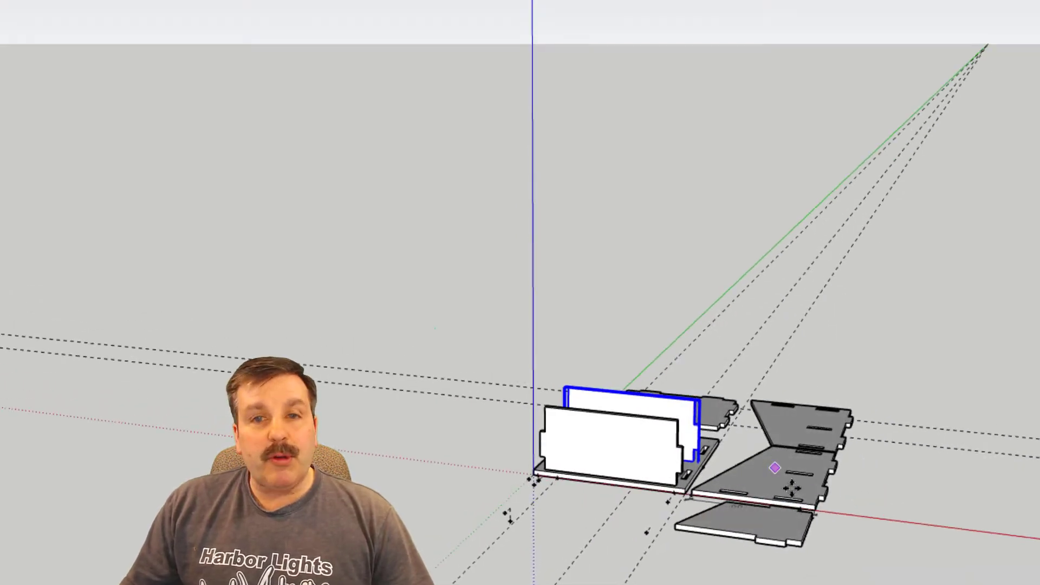
key("q")
mouse_move(773, 538)
middle_mouse_down()
mouse_move(657, 482)
mouse_move(735, 447)
mouse_move(865, 553)
middle_mouse_up()
key("m")
scroll(730, 529, "up", 2)
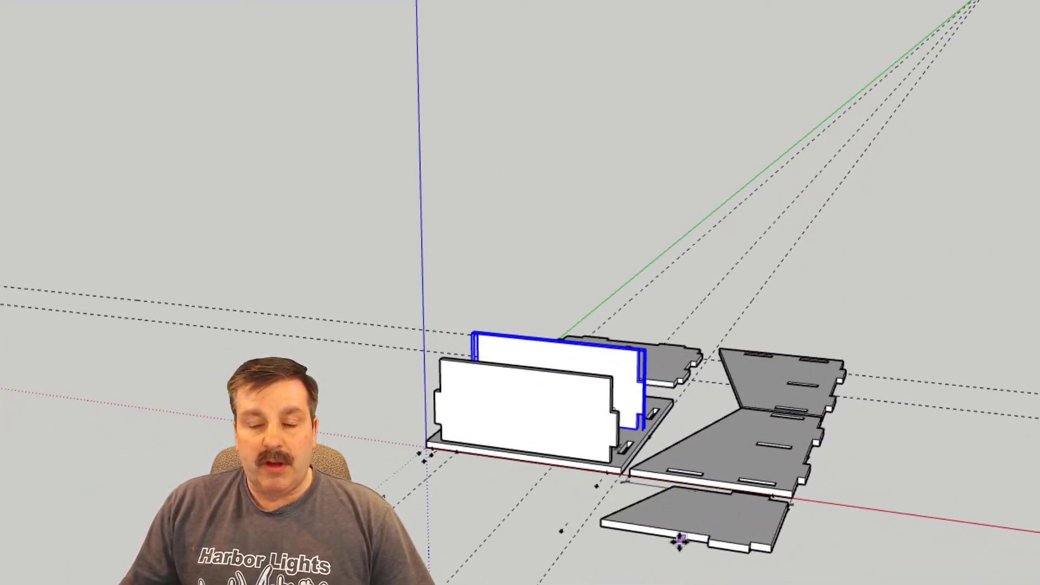
key("space")
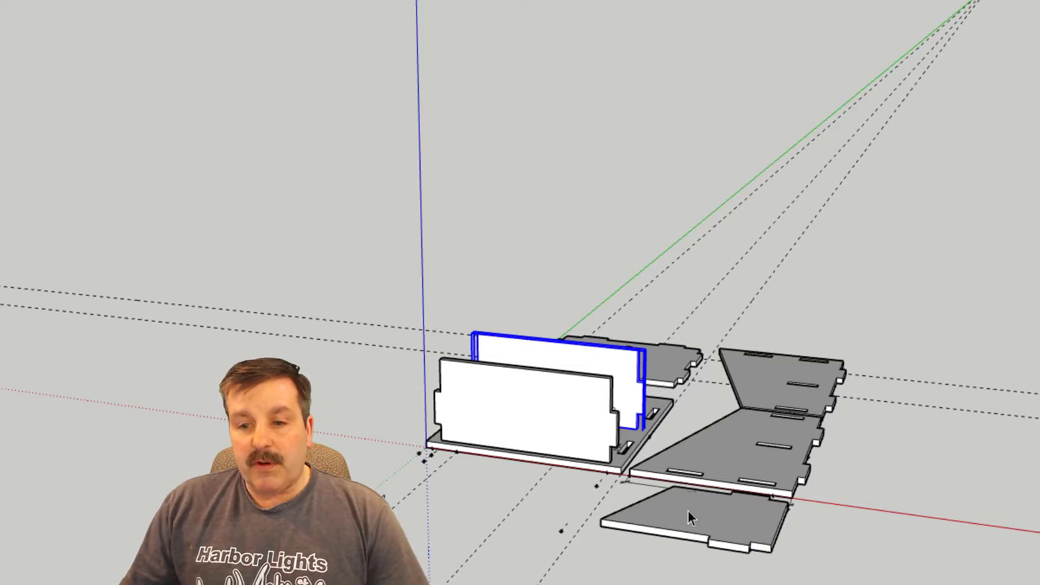
left_click(687, 511)
key("m")
scroll(614, 540, "up", 3)
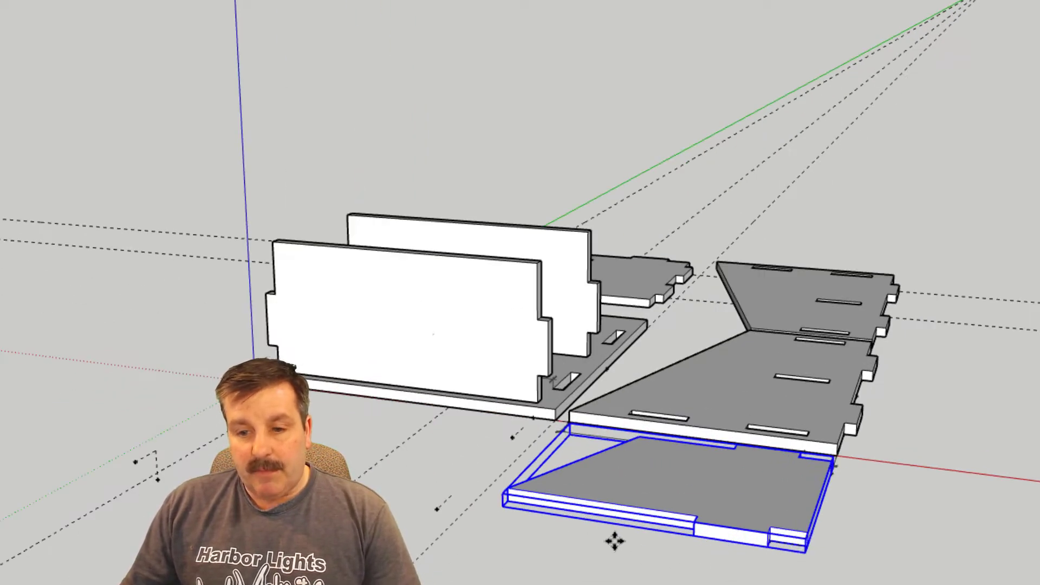
key("q")
left_click(647, 520)
left_click(617, 403)
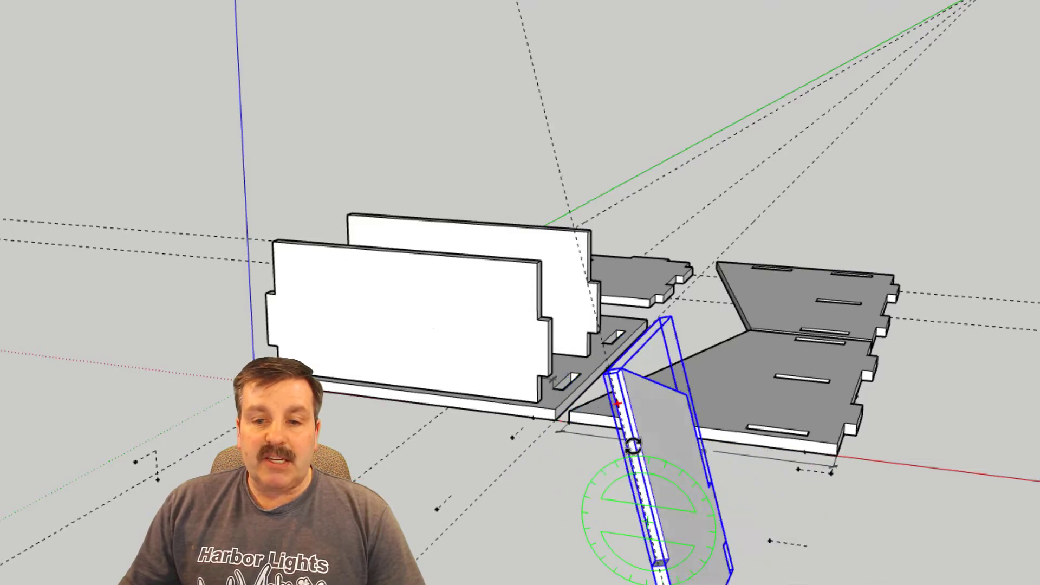
left_click(642, 497)
Move the upright sloped panel by its side tab corner so the tab fits into the middle panel's slot.
key("m")
middle_click_drag(730, 489, 251, 480)
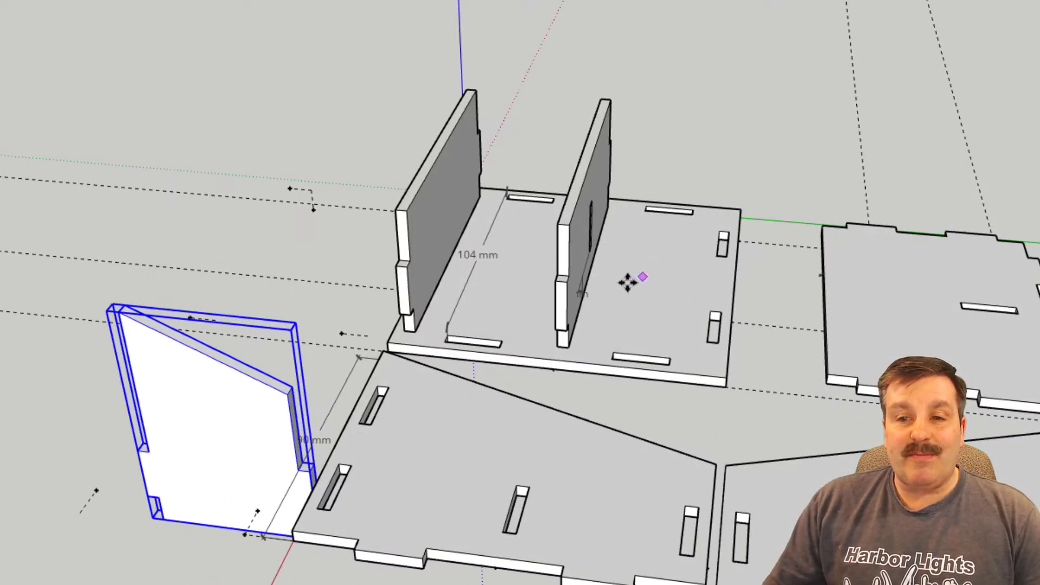
scroll(239, 442, "down", 2)
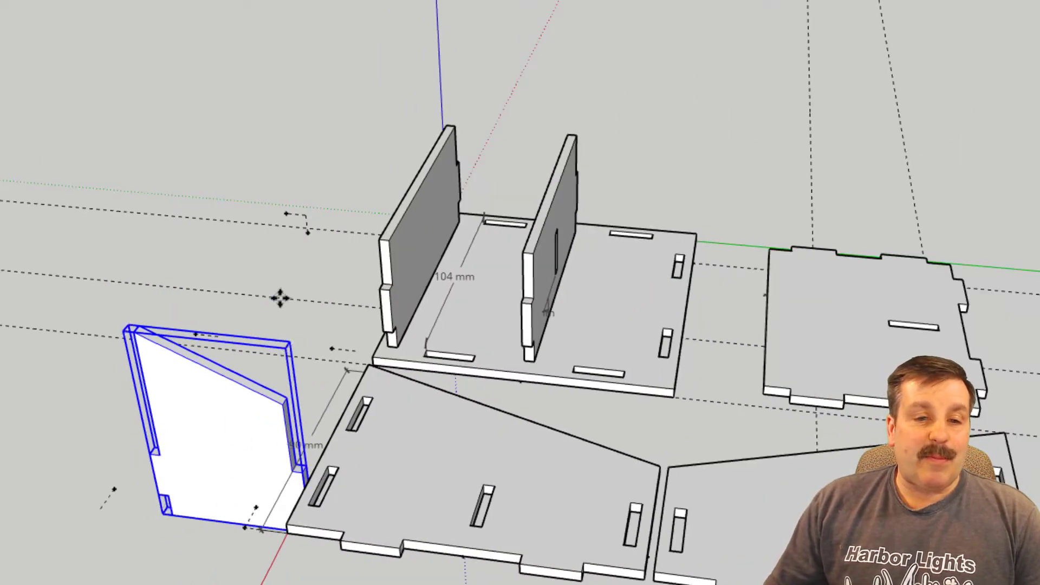
mouse_move(279, 297)
middle_mouse_down()
mouse_move(255, 464)
mouse_move(270, 436)
middle_mouse_up()
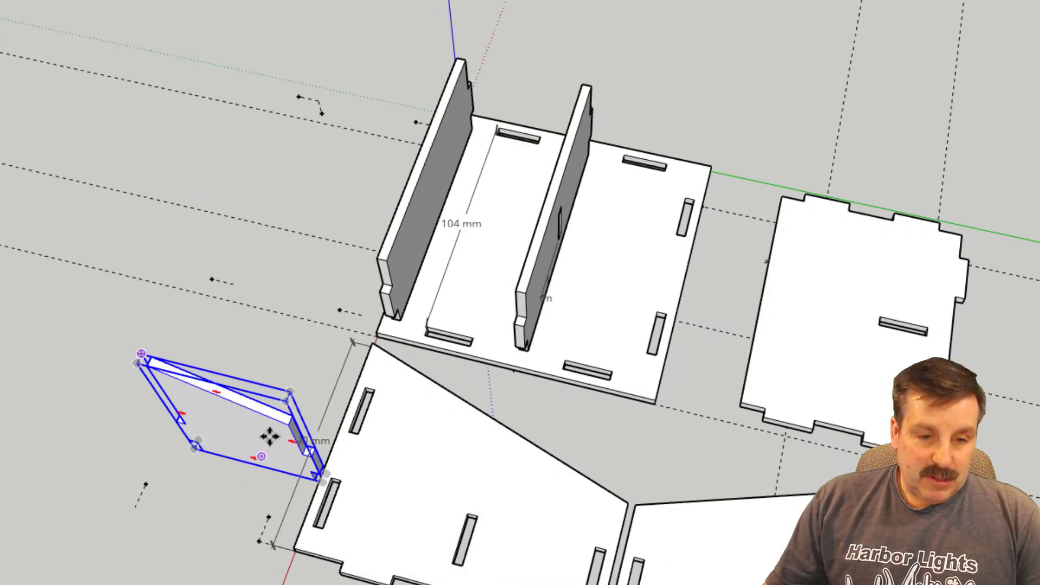
left_click(268, 397)
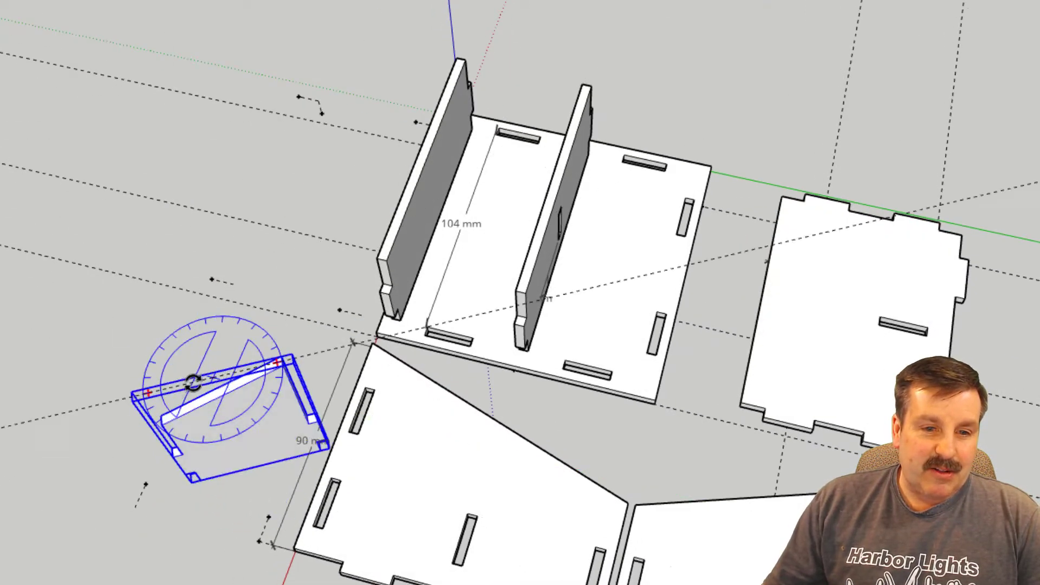
key("Escape")
middle_click_drag(201, 394, 341, 267)
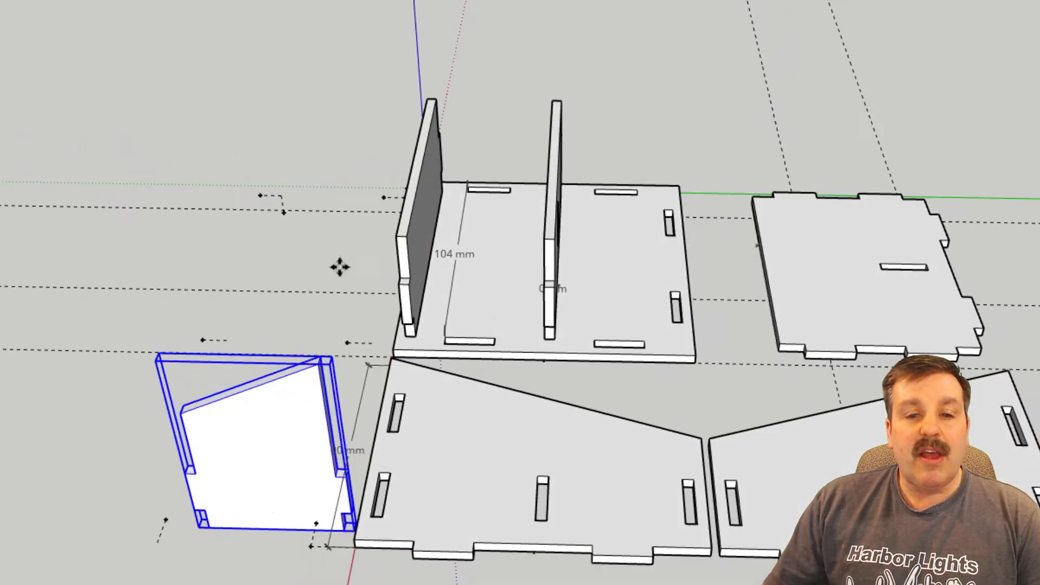
middle_click_drag(302, 364, 92, 297)
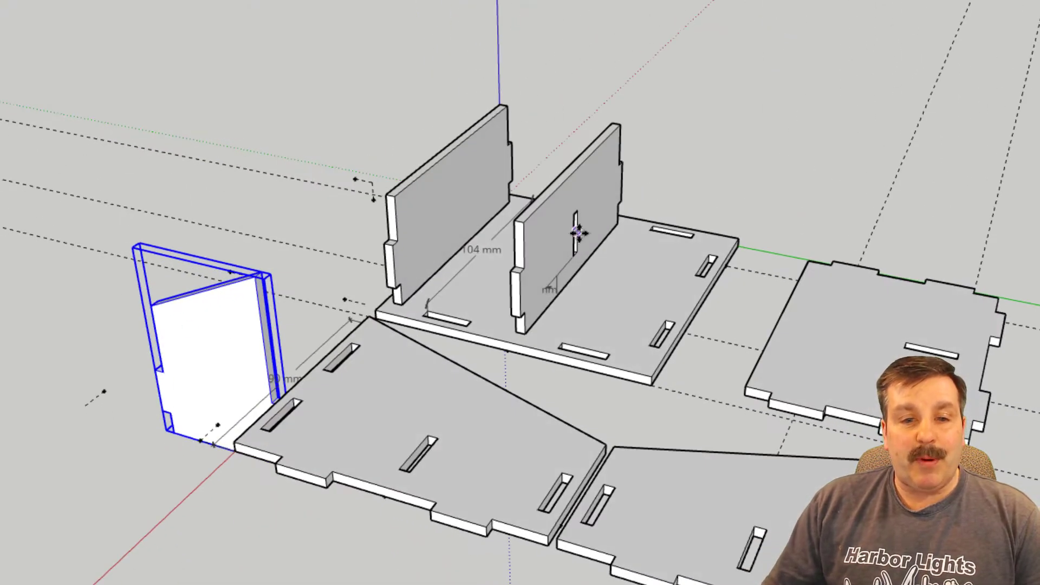
left_click(154, 372)
scroll(573, 235, "up", 3)
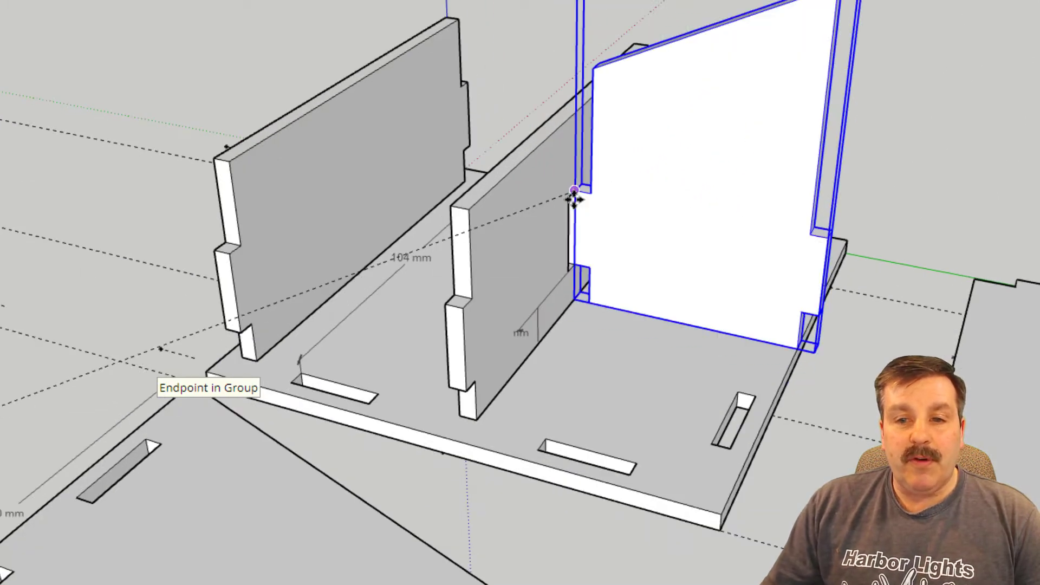
mouse_move(399, 239)
middle_mouse_down()
mouse_move(817, 348)
mouse_move(793, 396)
mouse_move(789, 209)
mouse_move(615, 232)
mouse_move(558, 224)
middle_mouse_up()
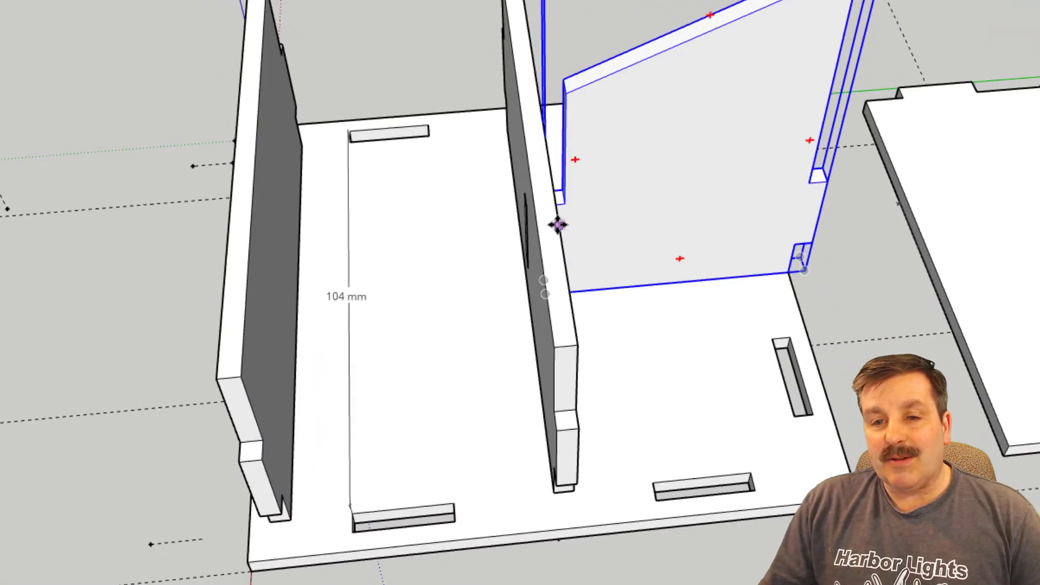
middle_click_drag(651, 215, 562, 216)
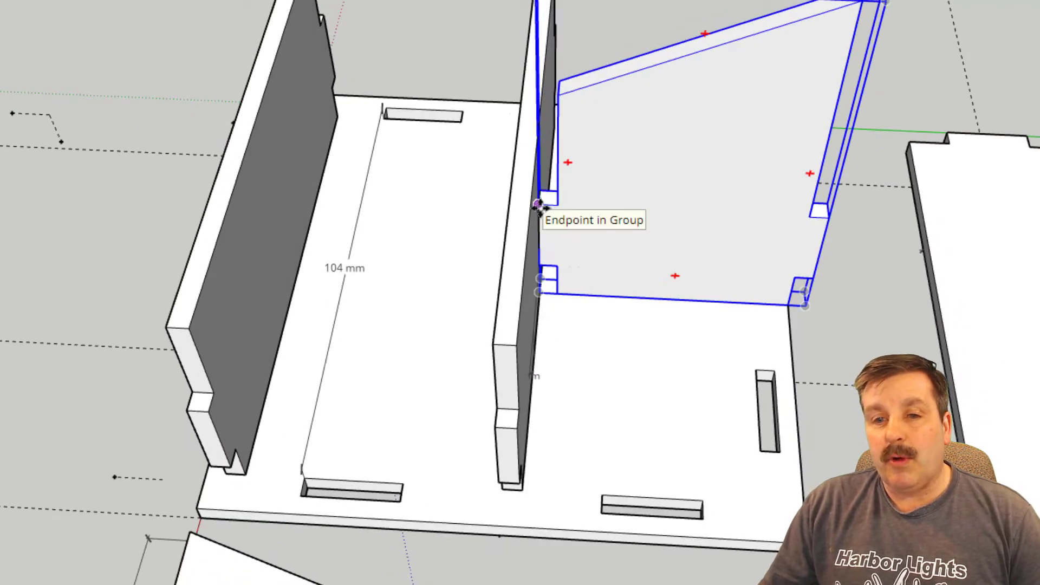
mouse_move(394, 269)
middle_mouse_down()
mouse_move(644, 262)
mouse_move(401, 259)
middle_mouse_up()
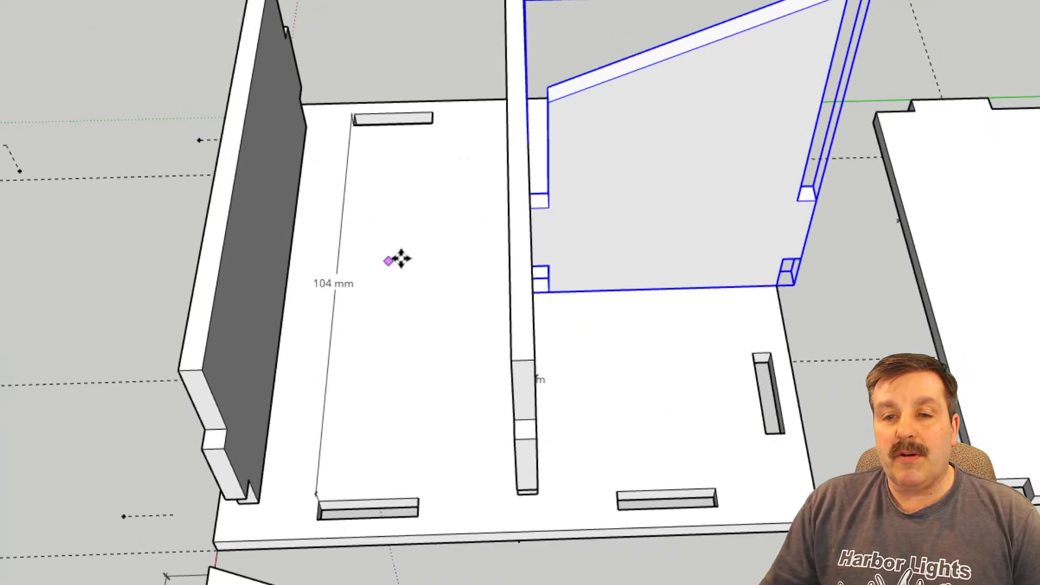
middle_click_drag(504, 204, 673, 185)
left_click(529, 214)
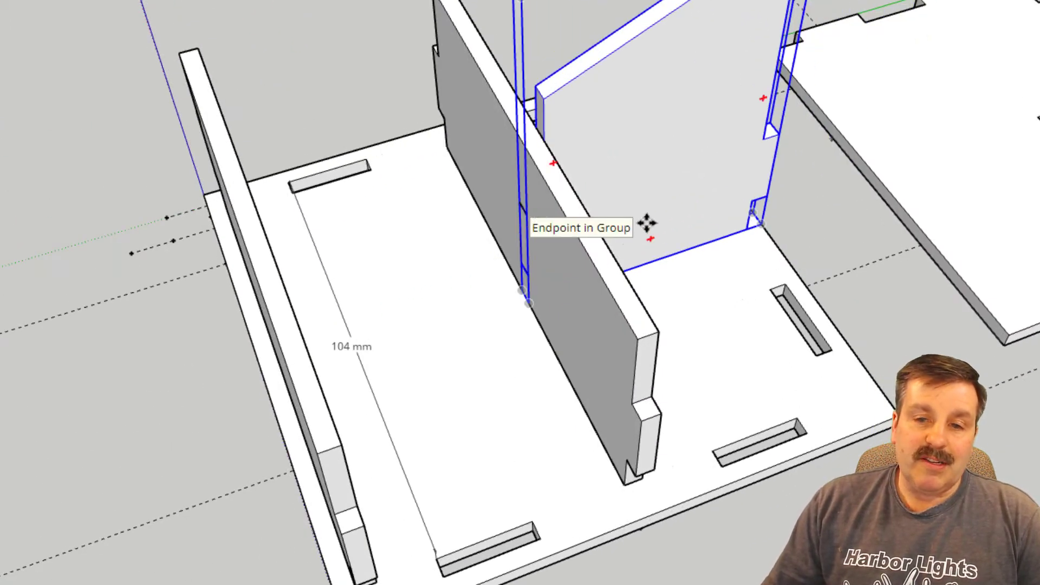
Rotate the squarish one-slot panel beside the base so that it stands upright on its tabbed edge.
middle_click_drag(646, 223, 161, 288)
scroll(191, 246, "down", 3)
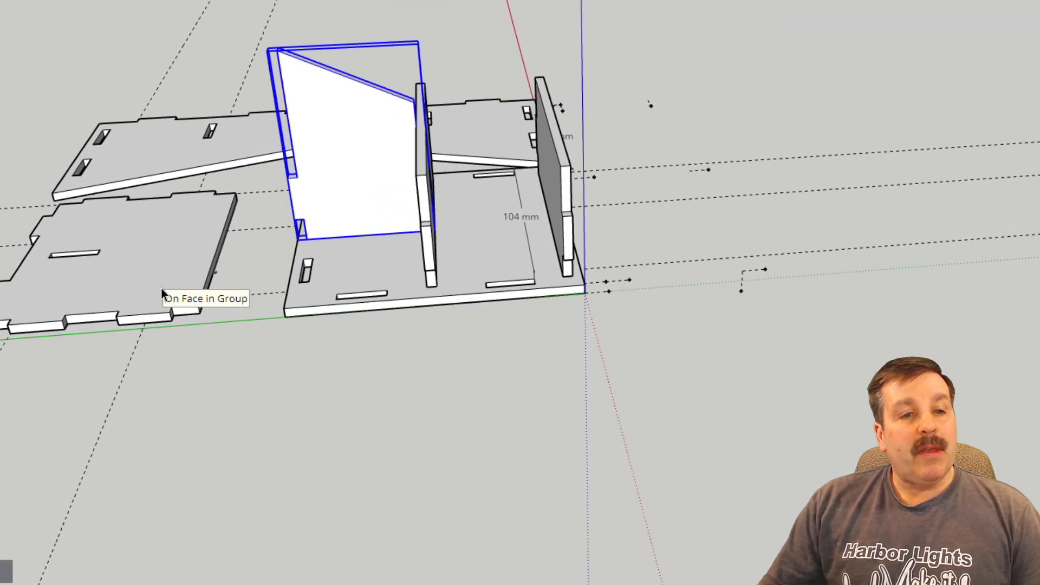
left_click(186, 318)
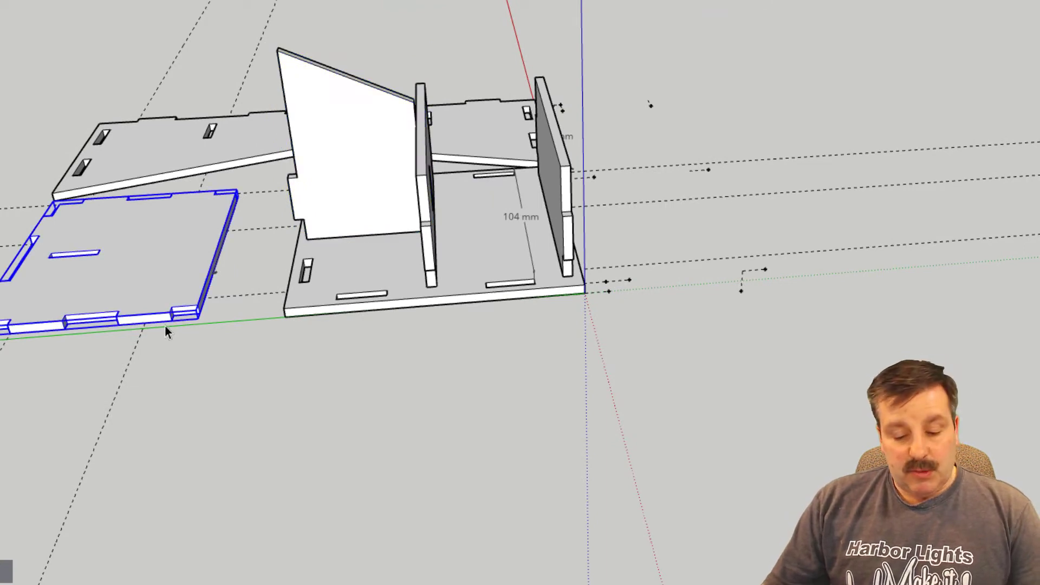
key("q")
left_click(81, 324)
left_click(168, 319)
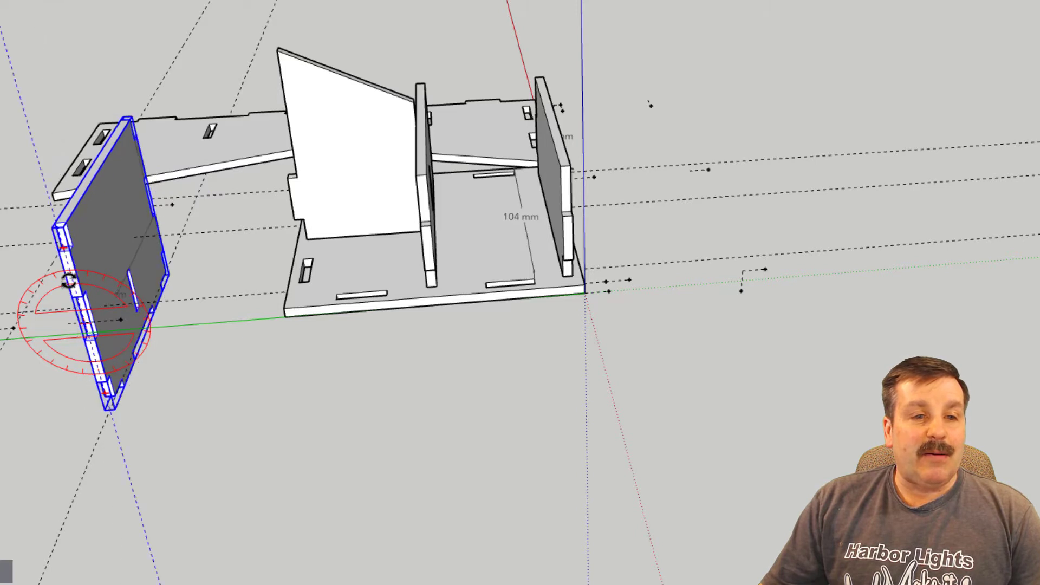
left_click(78, 299)
Move the upright squarish panel by a tab corner into the base slots along the edge farthest from the origin.
key("m")
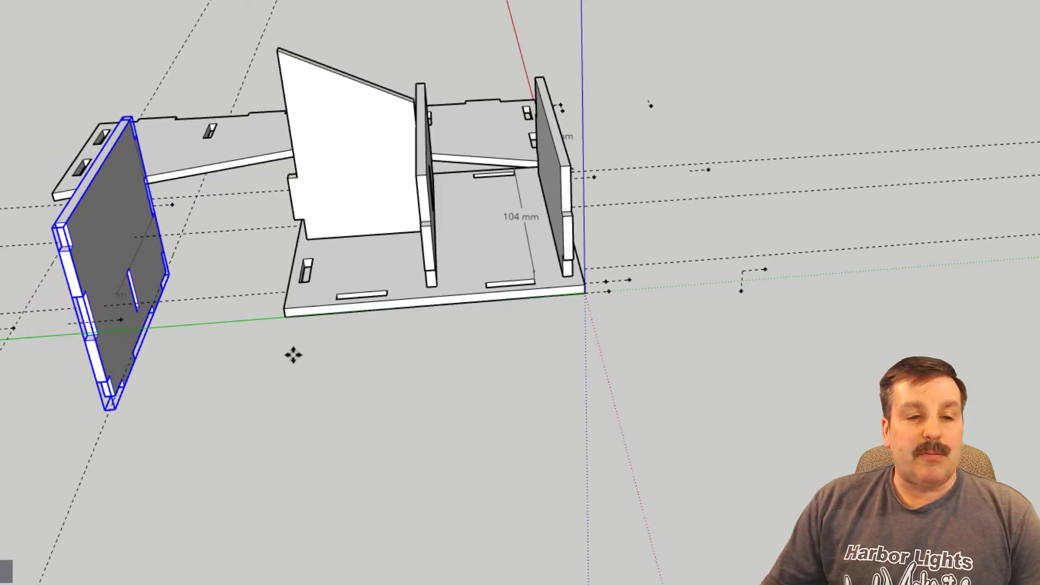
left_click(122, 379)
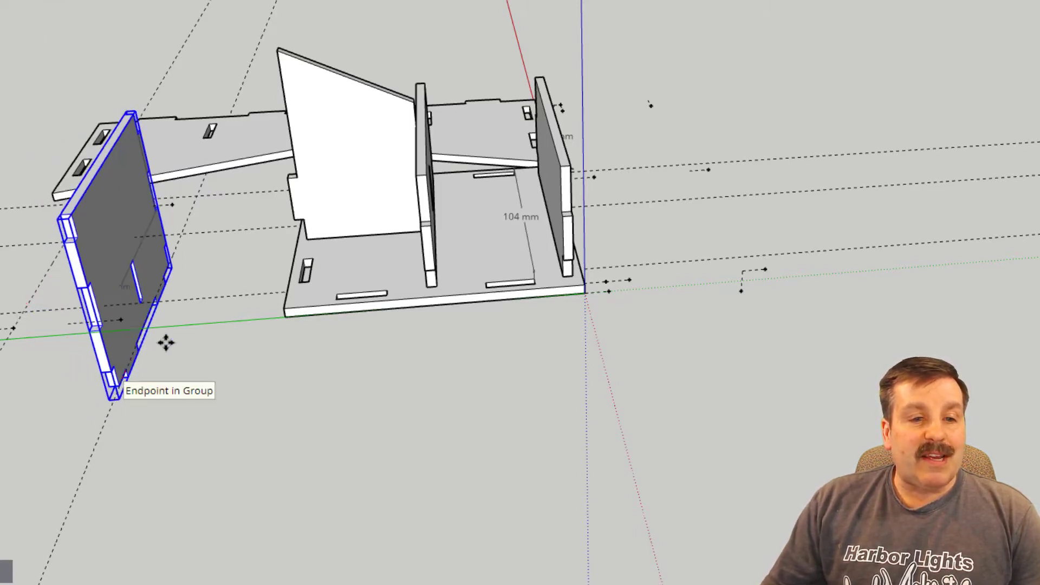
scroll(306, 281, "up", 2)
scroll(307, 281, "up", 3)
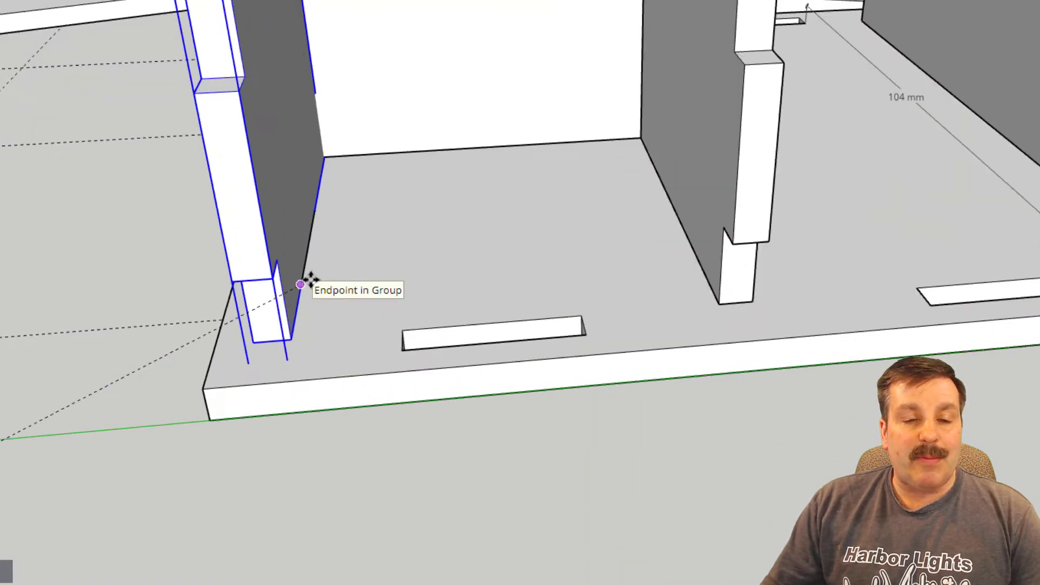
left_click(299, 285)
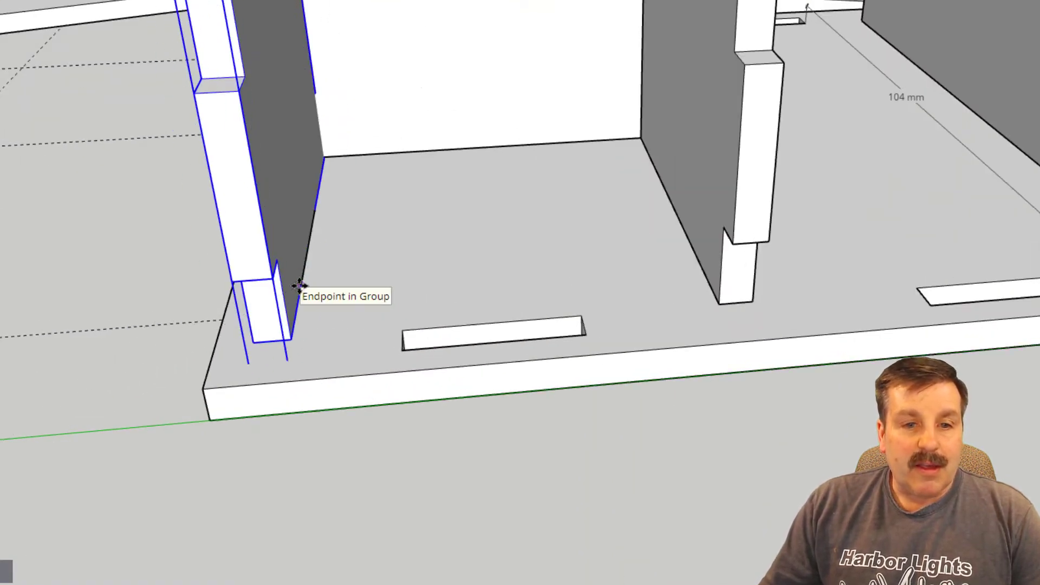
Move the squarish panel out of the base along the green axis, clear of the base on the origin side.
scroll(297, 286, "down", 7)
middle_click_drag(157, 362, 433, 350)
scroll(424, 385, "up", 5)
middle_click_drag(352, 379, 241, 342)
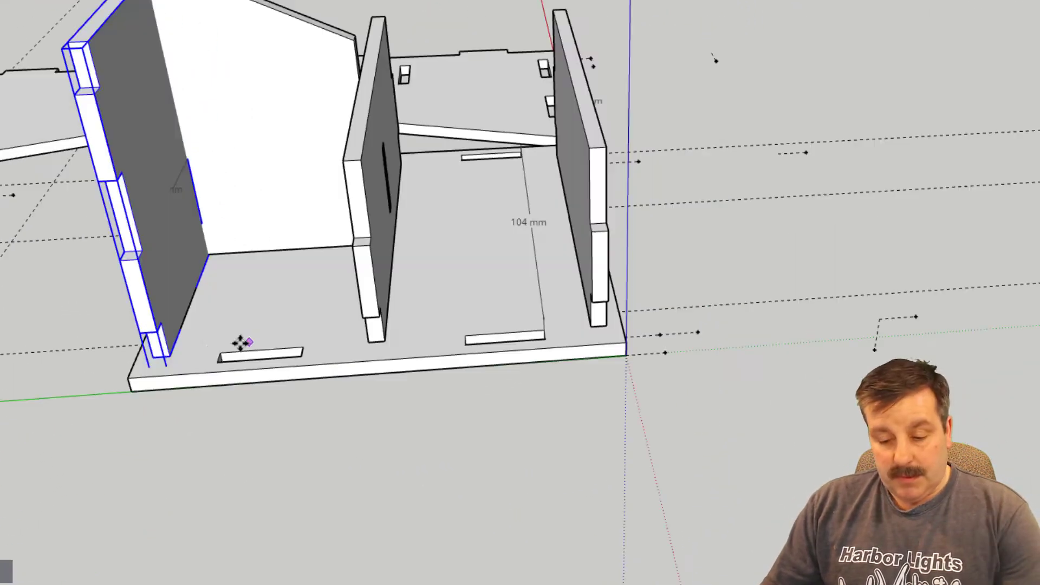
left_click(166, 343)
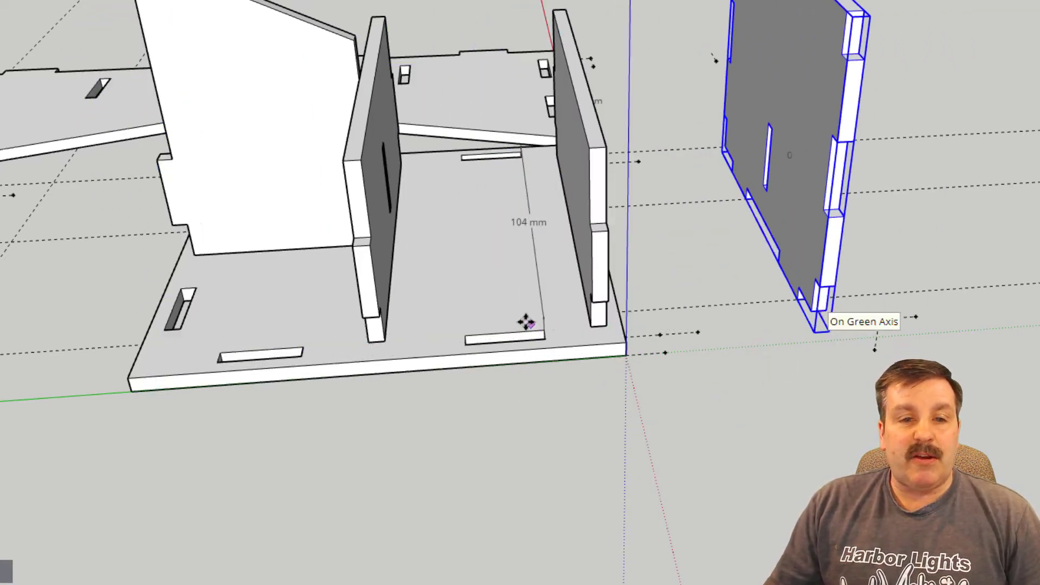
Move the plain upright panel by its lower tab corner to the base's upper corner at the end farthest from the origin.
left_click(600, 266)
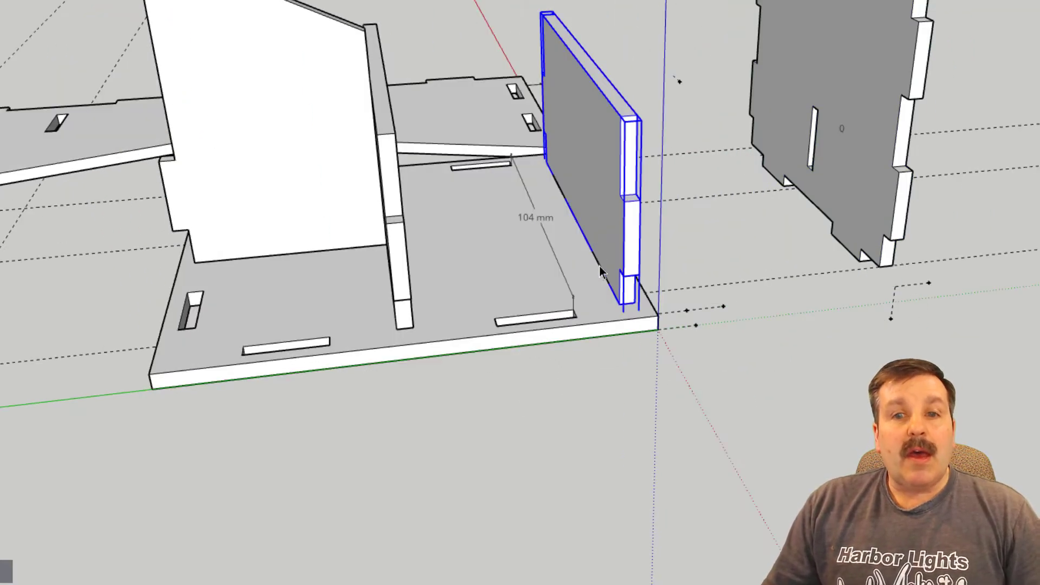
key("m")
left_click(627, 308)
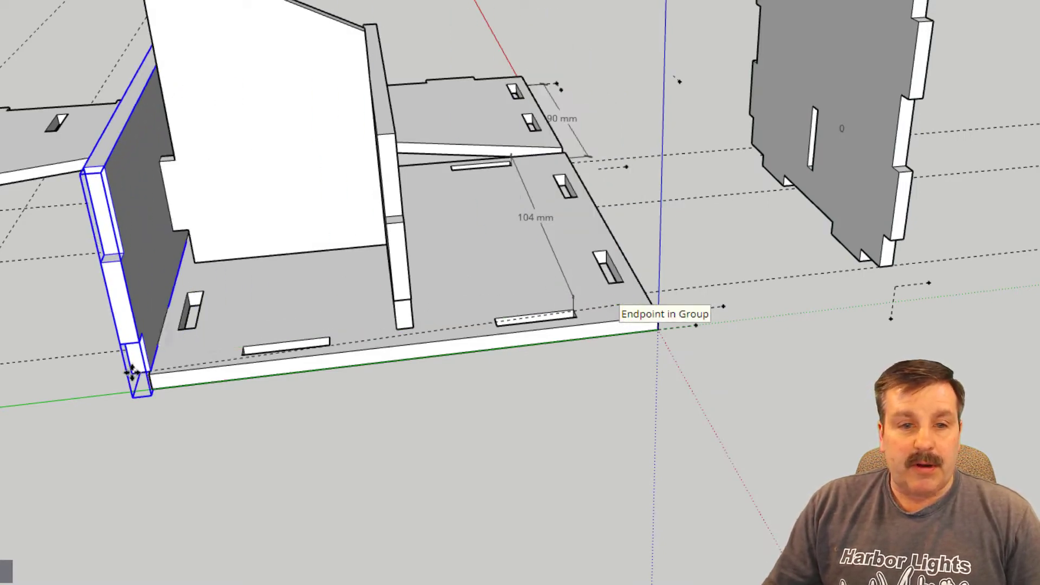
left_click(150, 387)
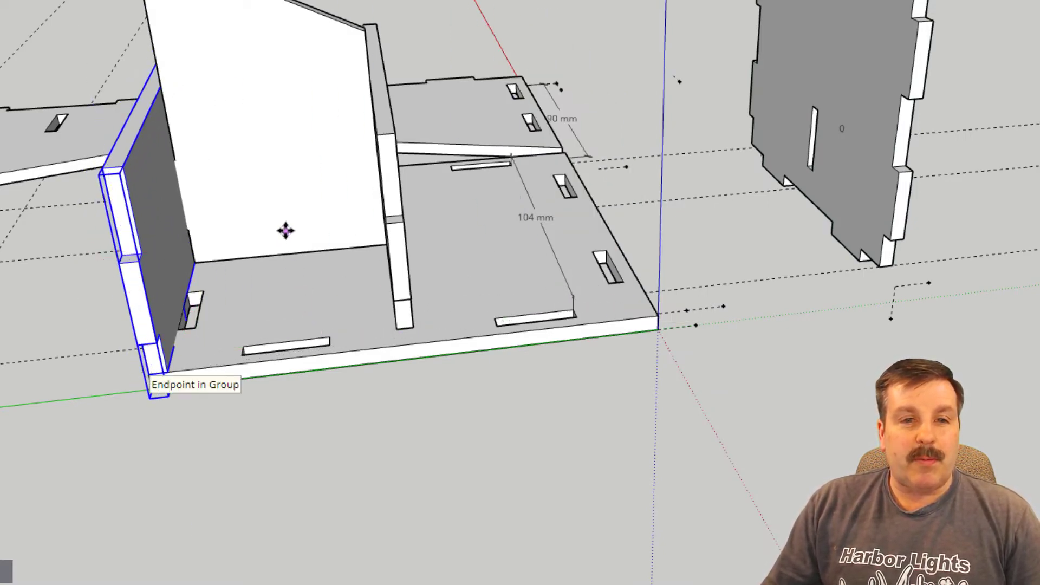
Flip the sloped panel along the group's green axis.
left_click(290, 173)
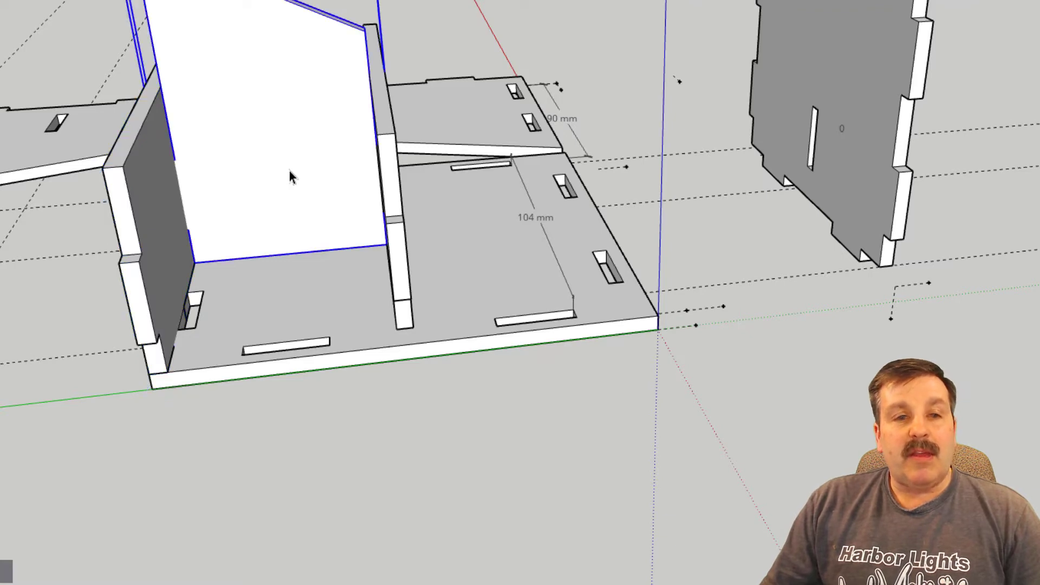
right_click(288, 140)
mouse_move(378, 534)
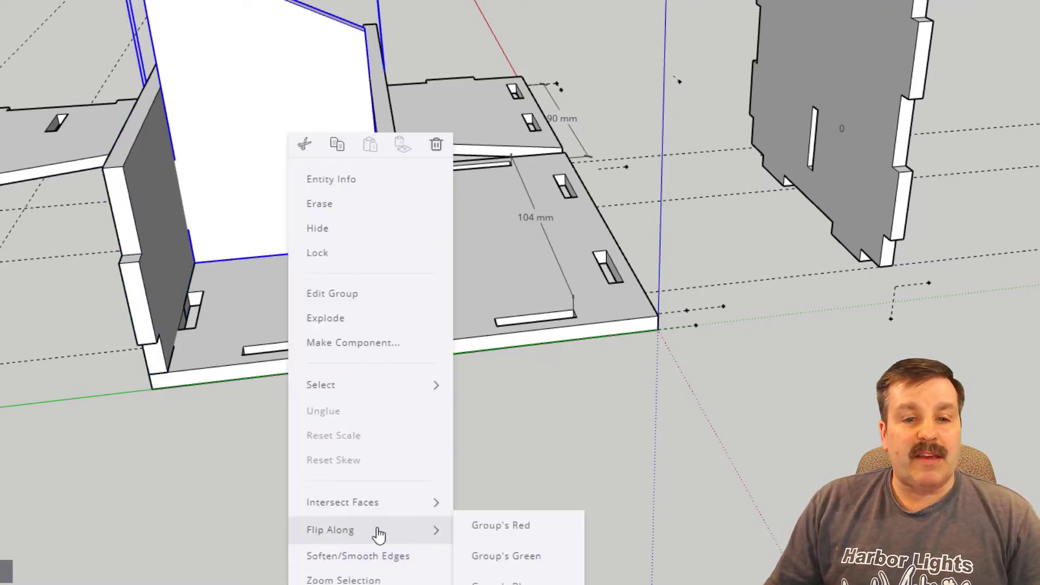
left_click(493, 556)
Move the flipped sloped panel by its side tab corner along the green axis into the middle panel's slot from the origin side.
scroll(630, 313, "up", 2)
middle_click_drag(631, 313, 517, 344)
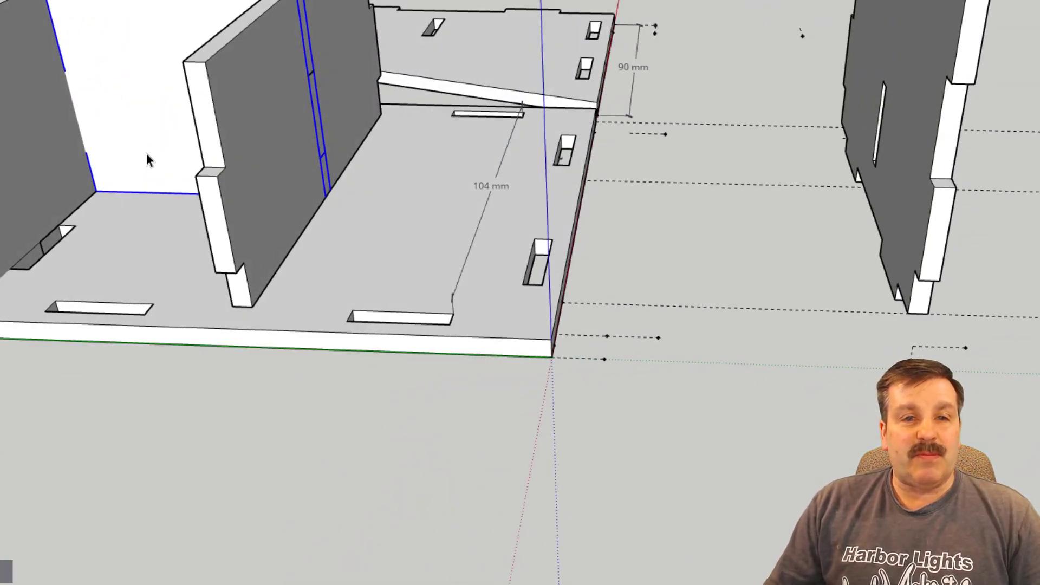
key("m")
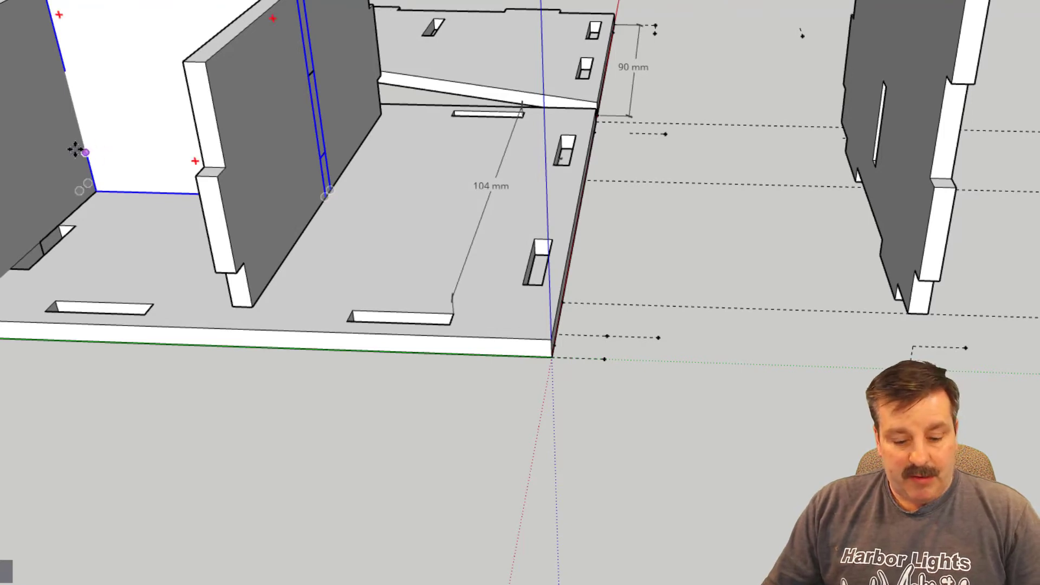
left_click(109, 145)
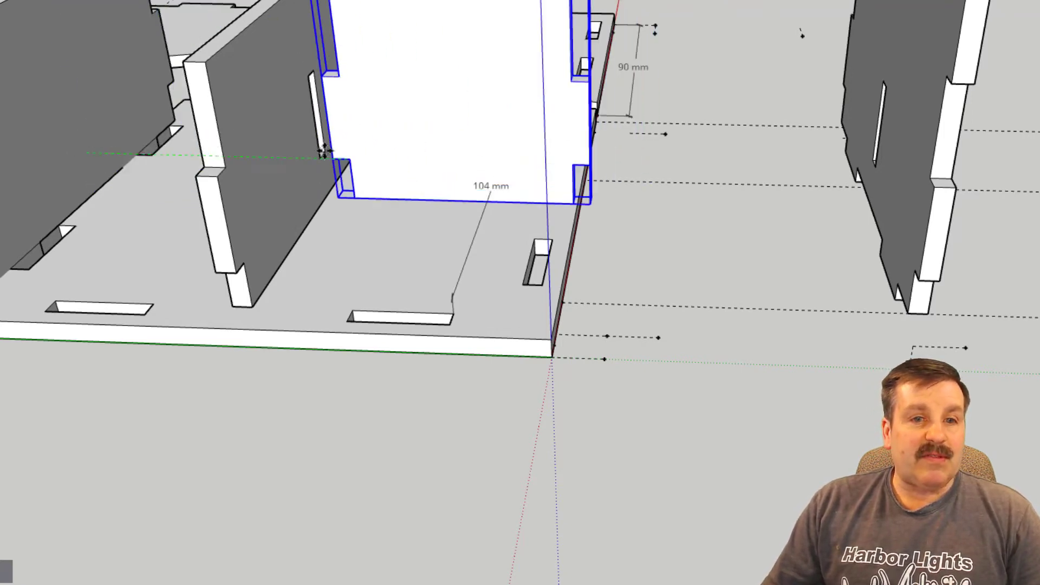
middle_click_drag(372, 197, 389, 219)
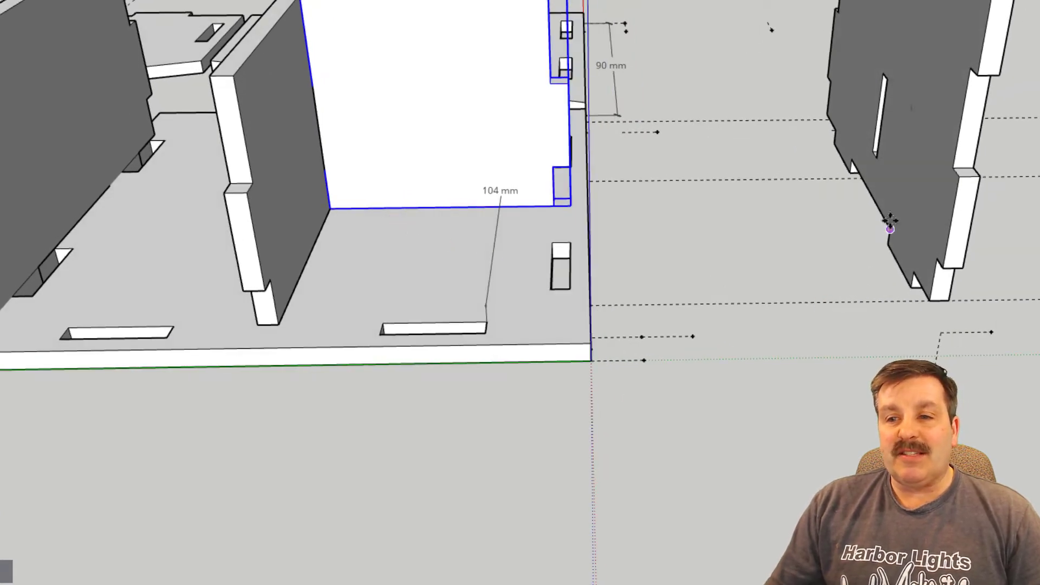
Move the squarish panel by its lower tab notch along the green axis into the base slots at the origin end.
key("space")
left_click(911, 206)
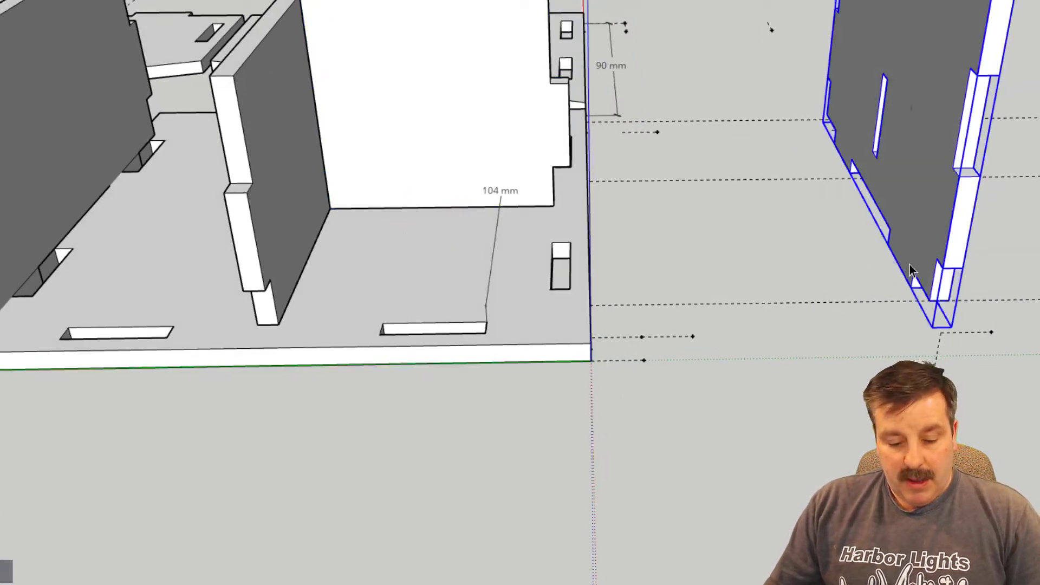
key("m")
left_click(914, 272)
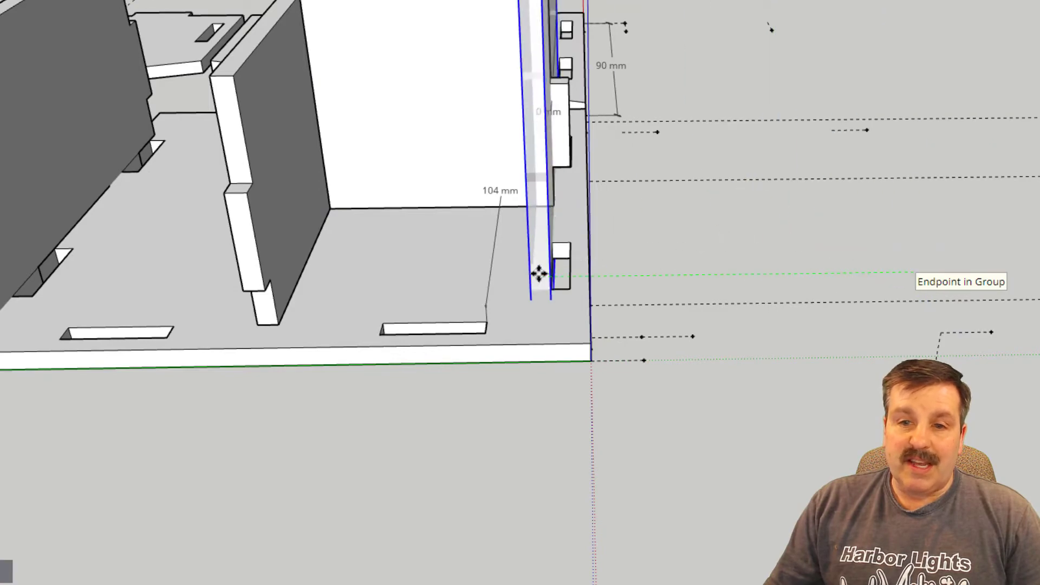
middle_click_drag(669, 268, 726, 251)
scroll(620, 269, "down", 3)
Move the plain panel at the base's far end clear of the base, and place it by its tab notch into the far slots.
middle_click_drag(354, 321, 352, 413)
scroll(246, 353, "up", 3)
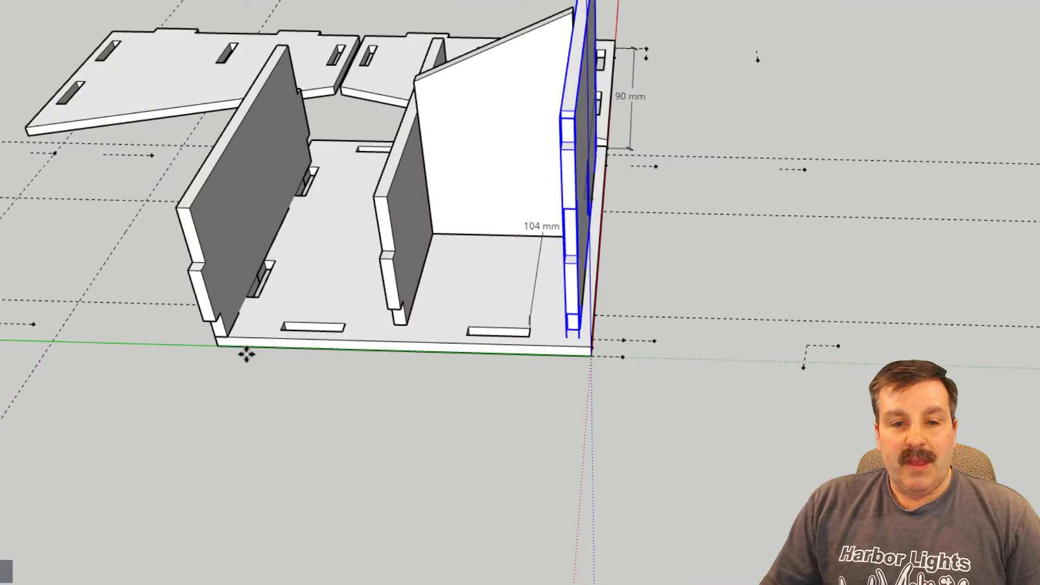
left_click(232, 265)
scroll(242, 300, "up", 3)
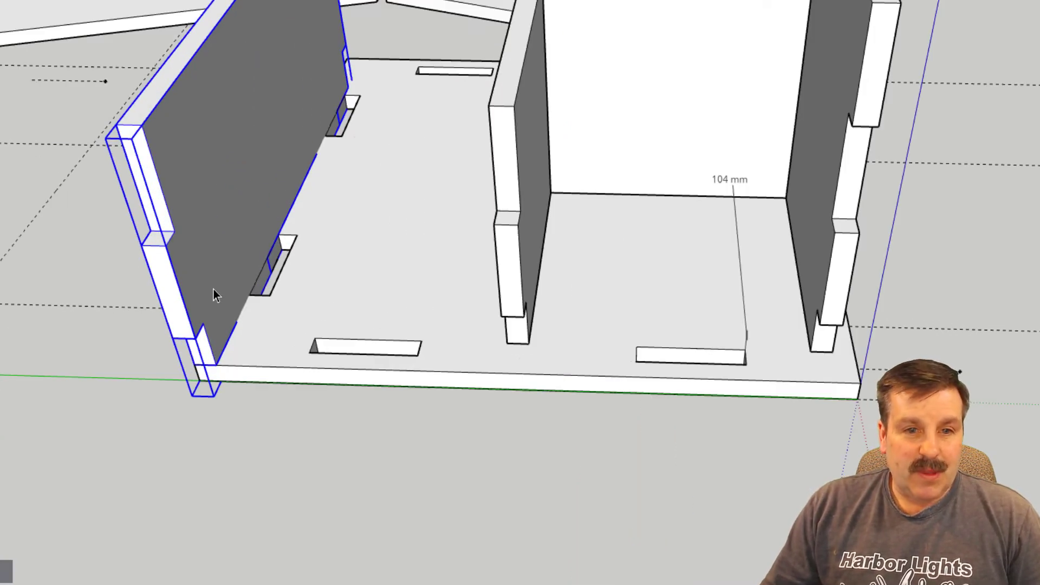
left_click_drag(217, 266, 100, 233)
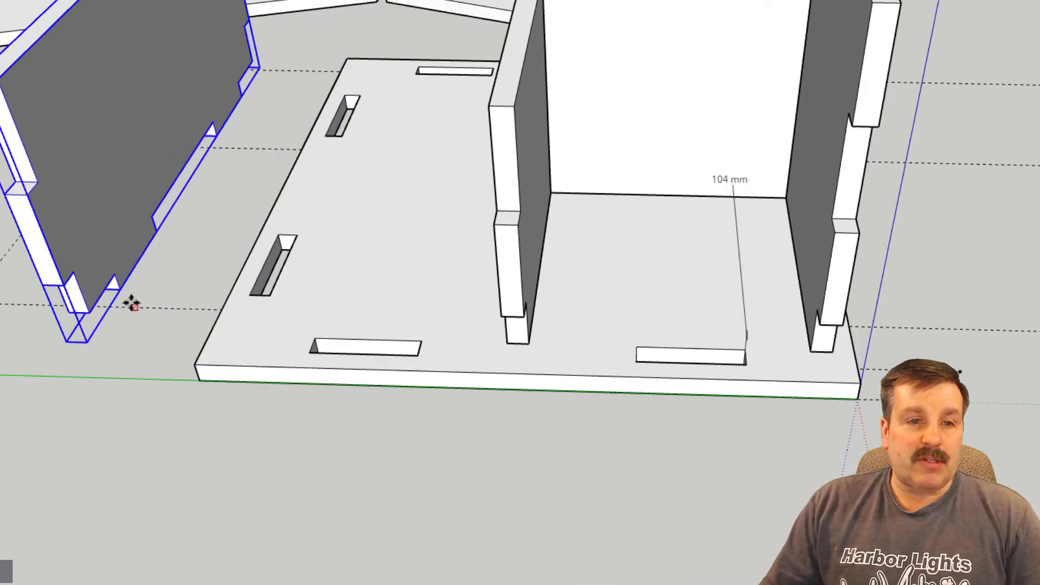
left_click_drag(115, 280, 259, 308)
Rotate the flat sloped side panel nearest the red axis upright.
middle_click_drag(220, 347, 796, 350)
scroll(471, 326, "down", 3)
scroll(355, 345, "down", 2)
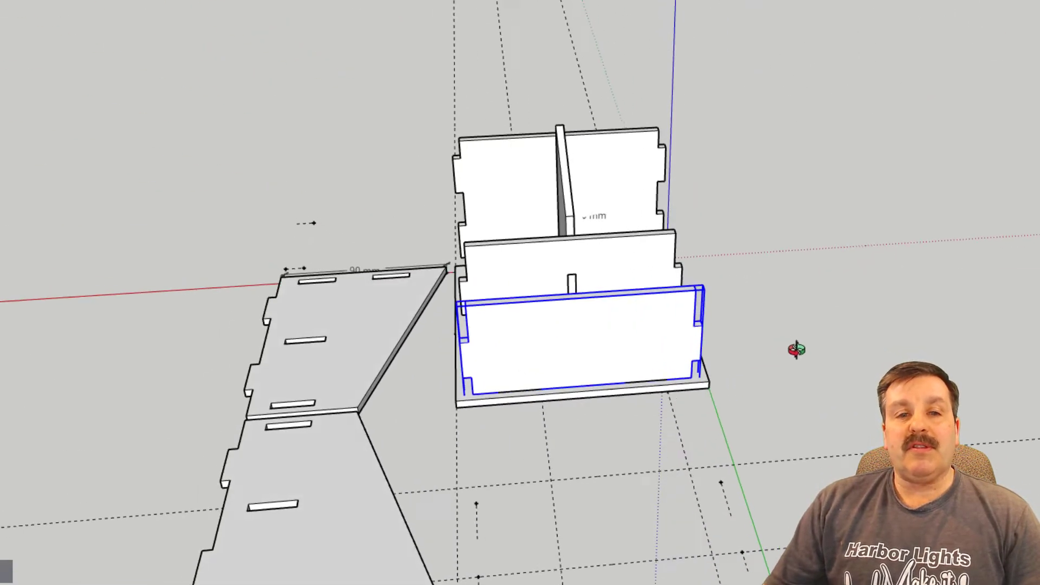
left_click(347, 334)
scroll(373, 398, "up", 3)
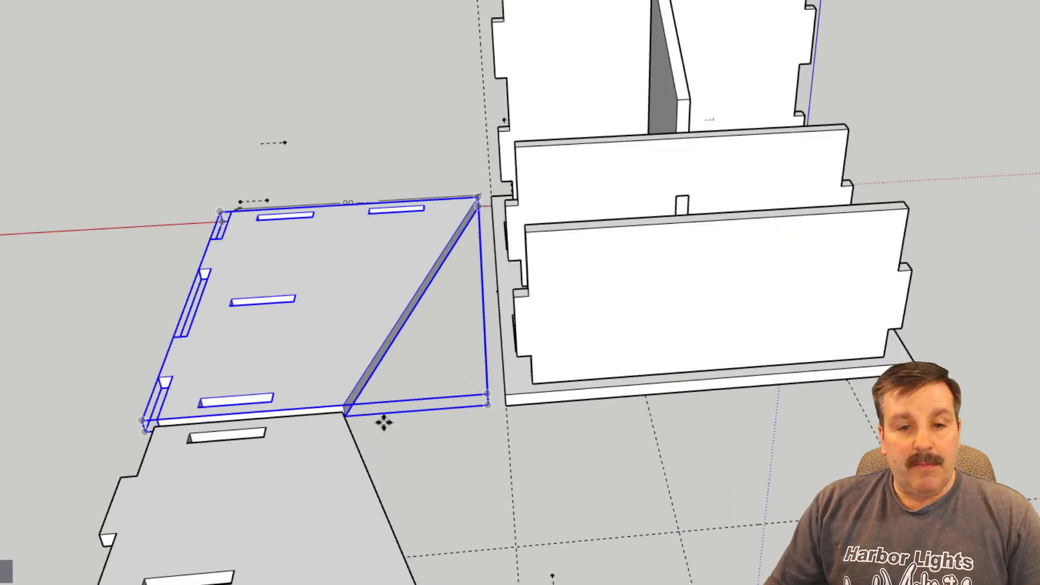
left_click_drag(451, 403, 315, 384)
Move the upright sloped side panel by its lower tab corner into the matching base slot along the green axis edge.
middle_click_drag(448, 423, 309, 426)
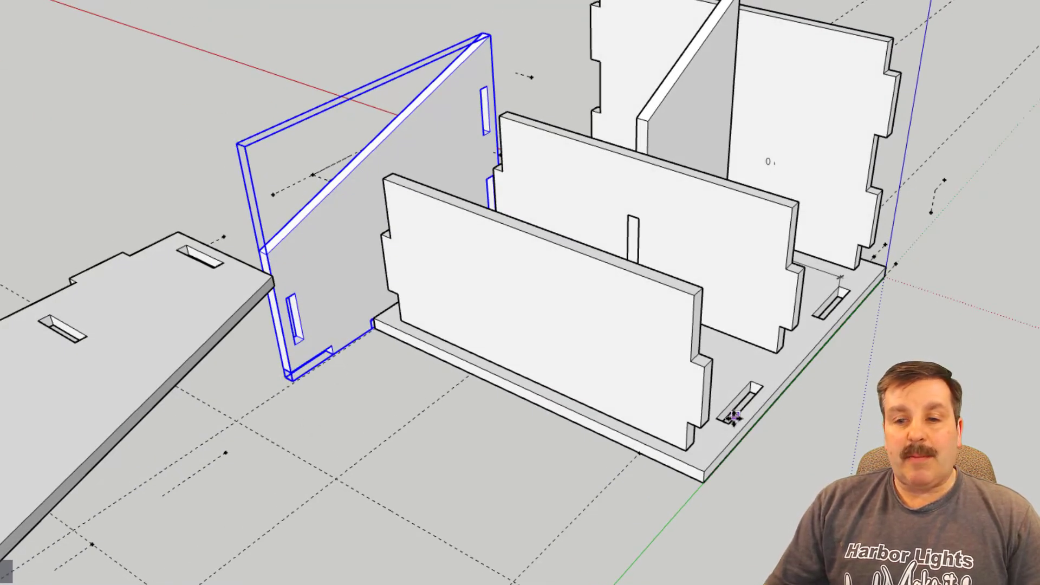
left_click(332, 344)
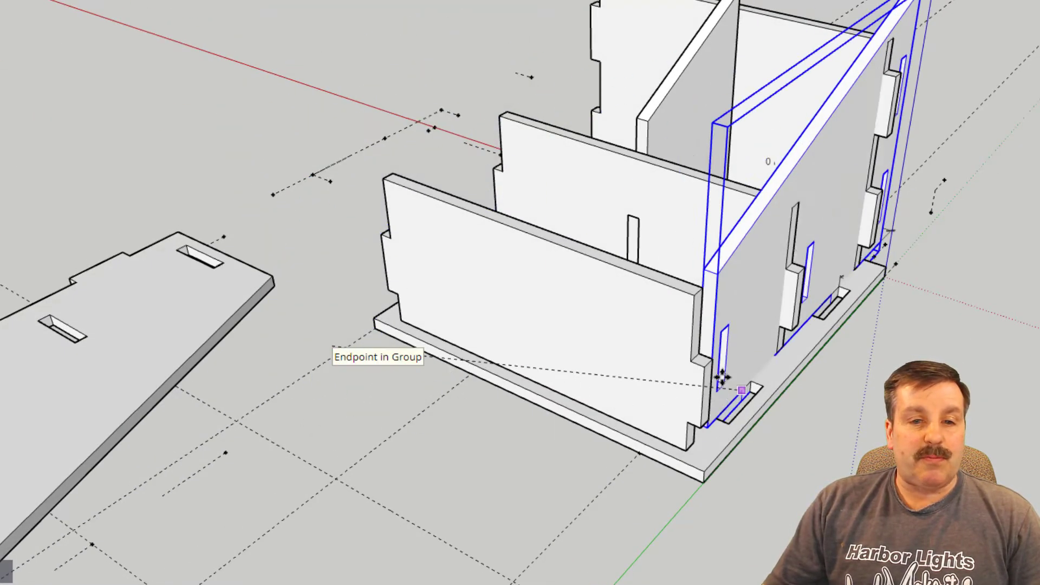
left_click(727, 425)
Rotate the remaining flat sloped side panel upright about the green axis.
middle_click_drag(727, 425, 695, 414)
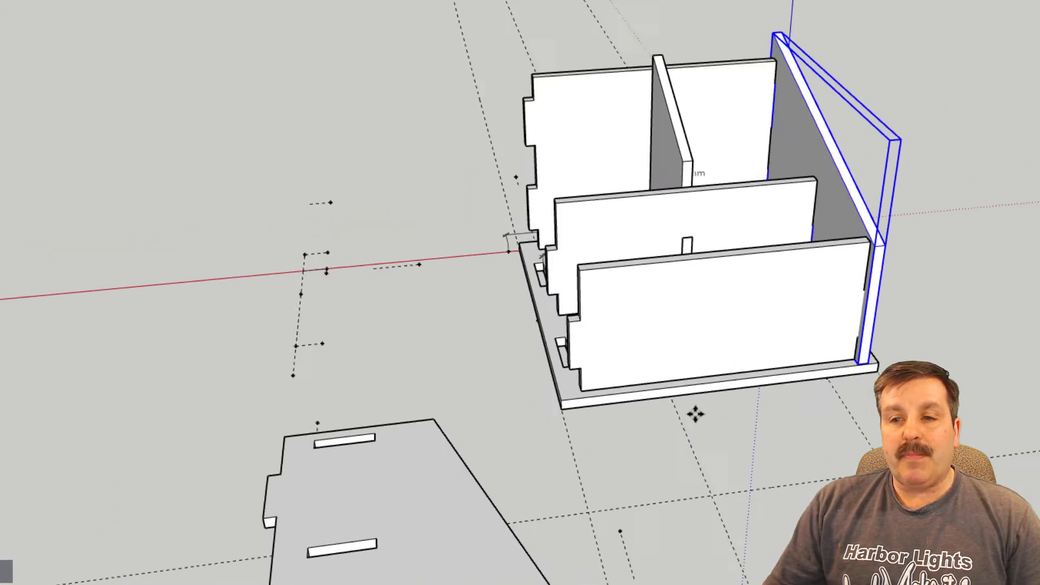
scroll(696, 414, "down", 3)
middle_click_drag(561, 470, 554, 422)
key("space")
left_click(553, 421)
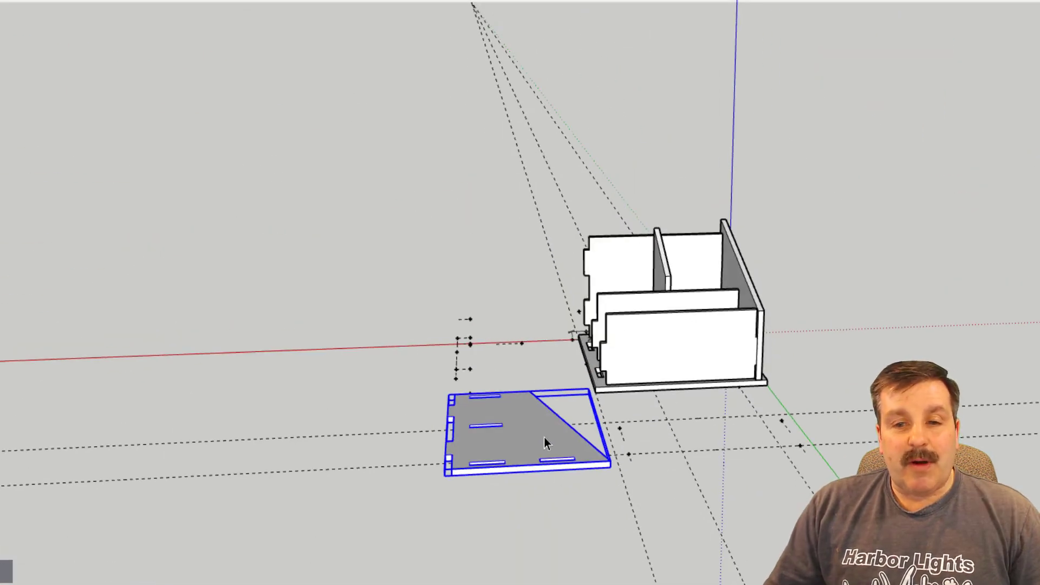
key("m")
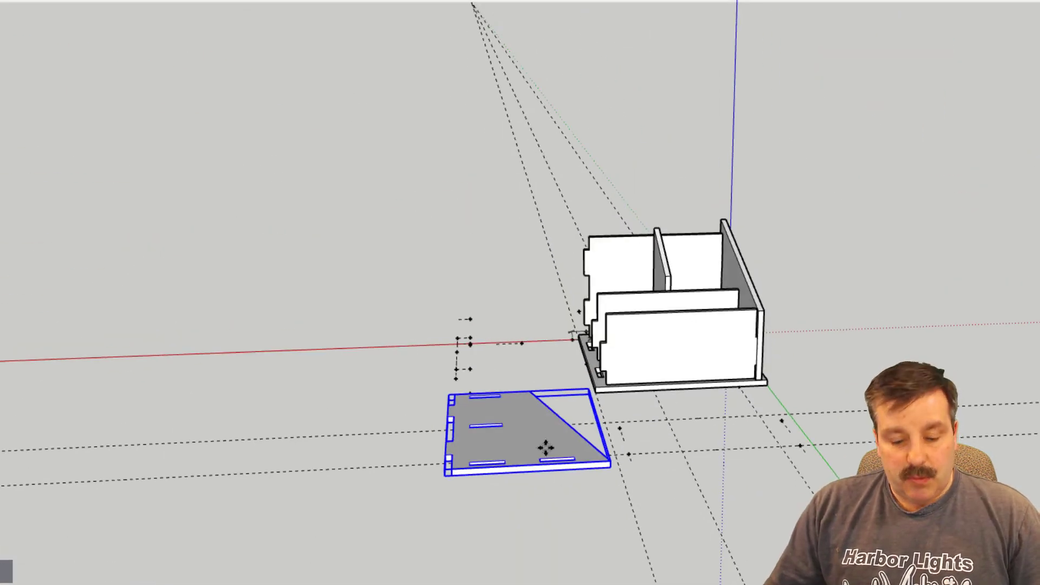
left_click(600, 466)
left_click(596, 461)
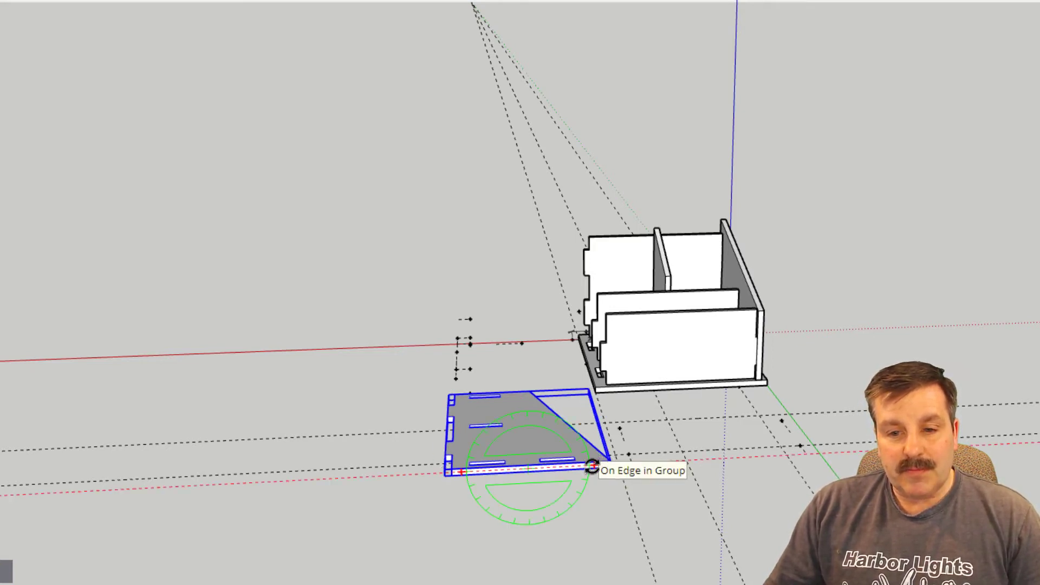
left_click(594, 464)
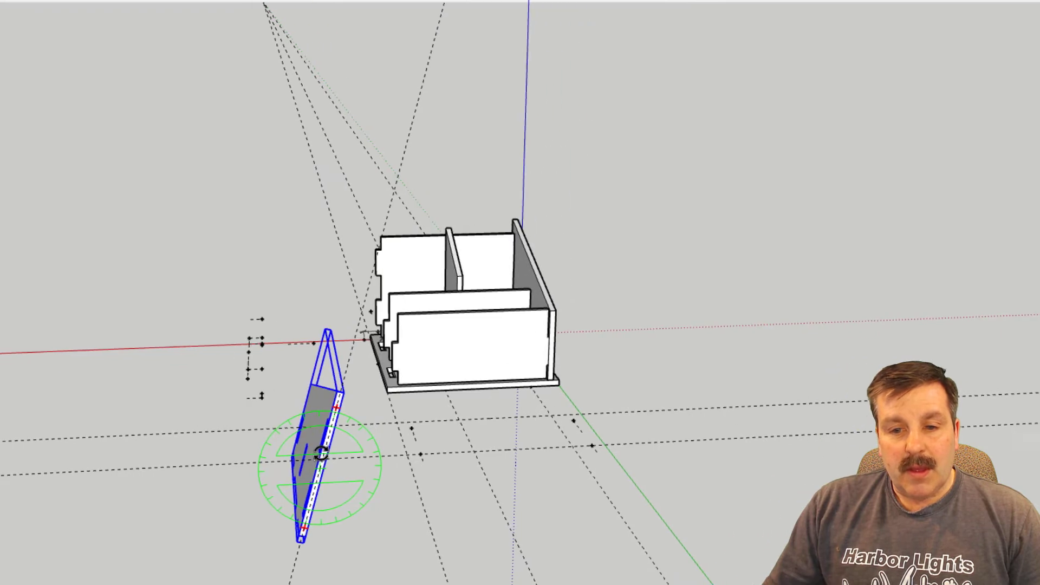
left_click(316, 452)
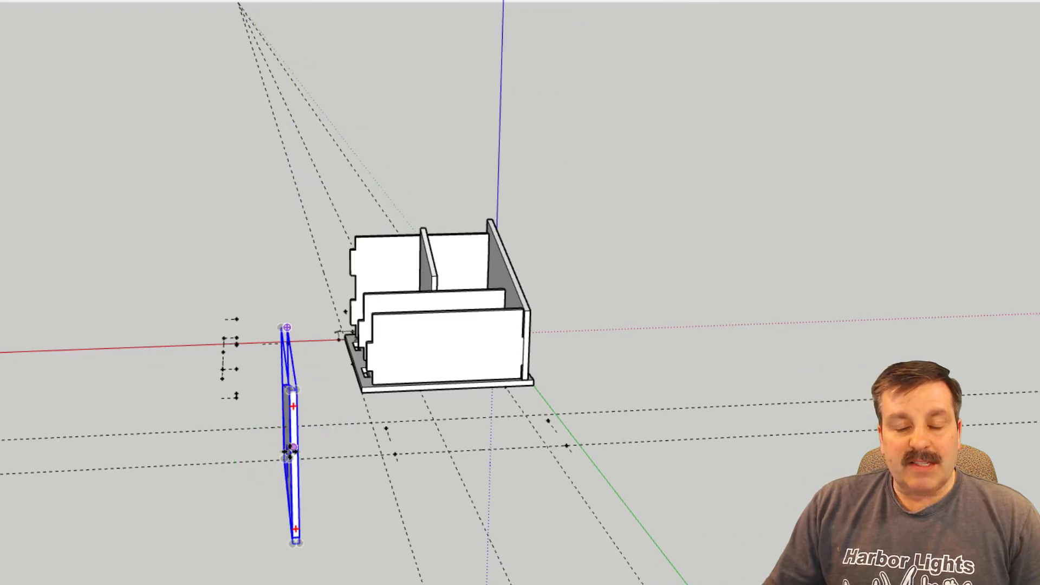
Flip the second sloped side panel along the group's green axis.
middle_click_drag(237, 478, 500, 533)
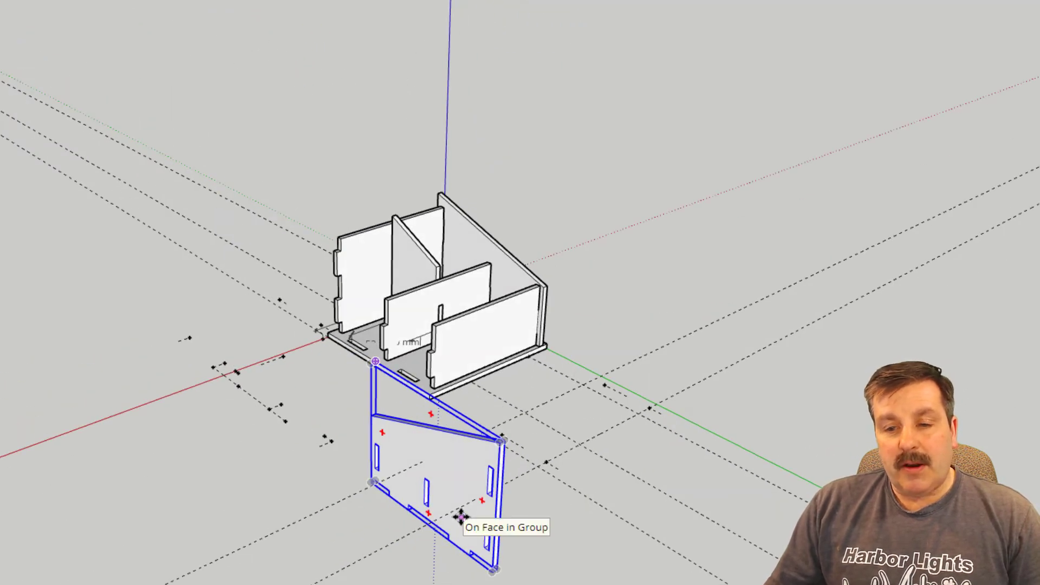
right_click(459, 480)
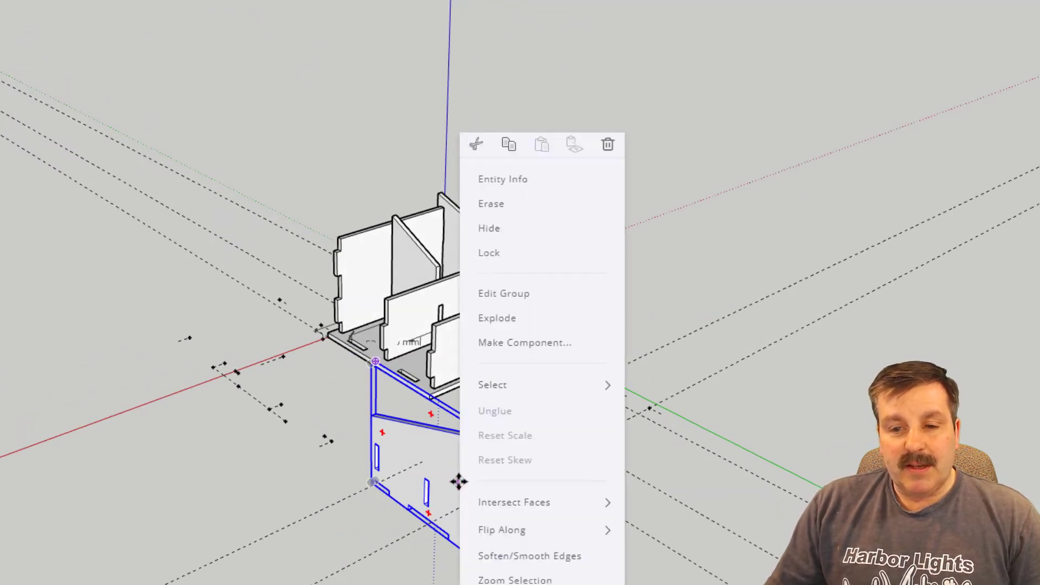
mouse_move(543, 531)
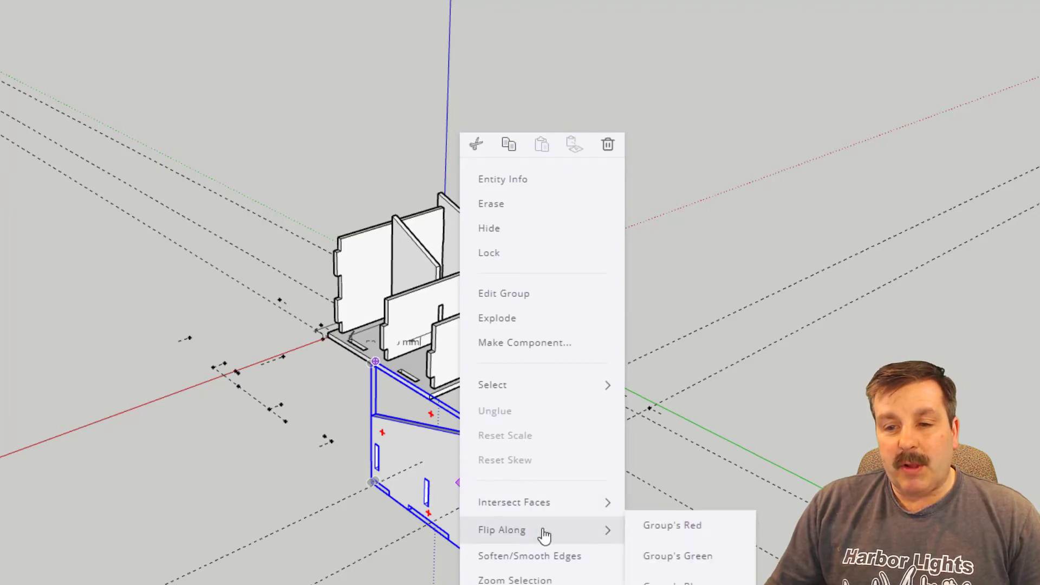
left_click(651, 556)
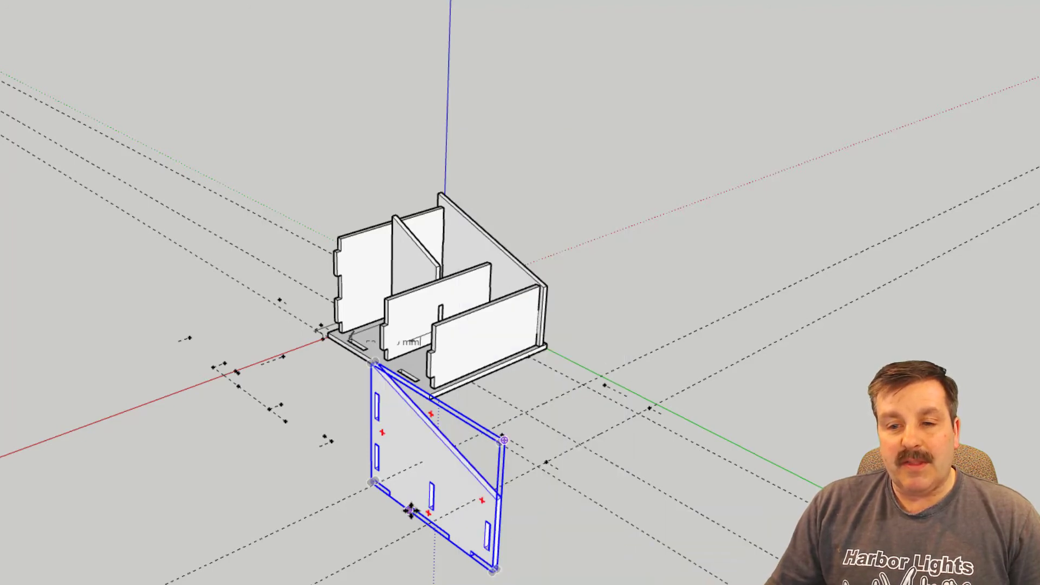
Move the flipped side panel by its lower tab corner into the matching slot along the base edge opposite the green axis.
middle_click_drag(410, 510, 774, 536)
scroll(209, 510, "up", 3)
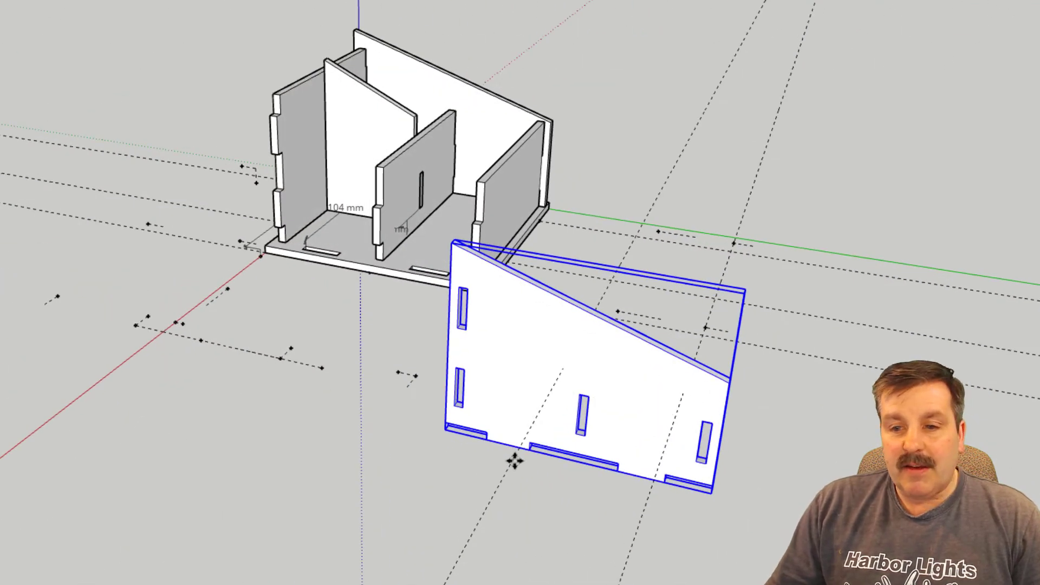
left_click(482, 432)
scroll(306, 238, "up", 5)
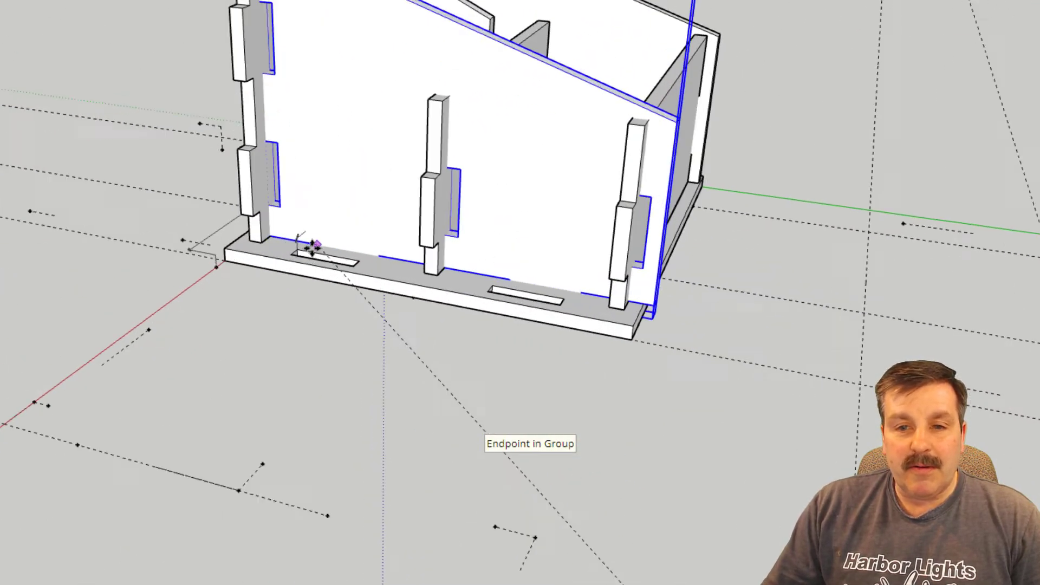
left_click(295, 248)
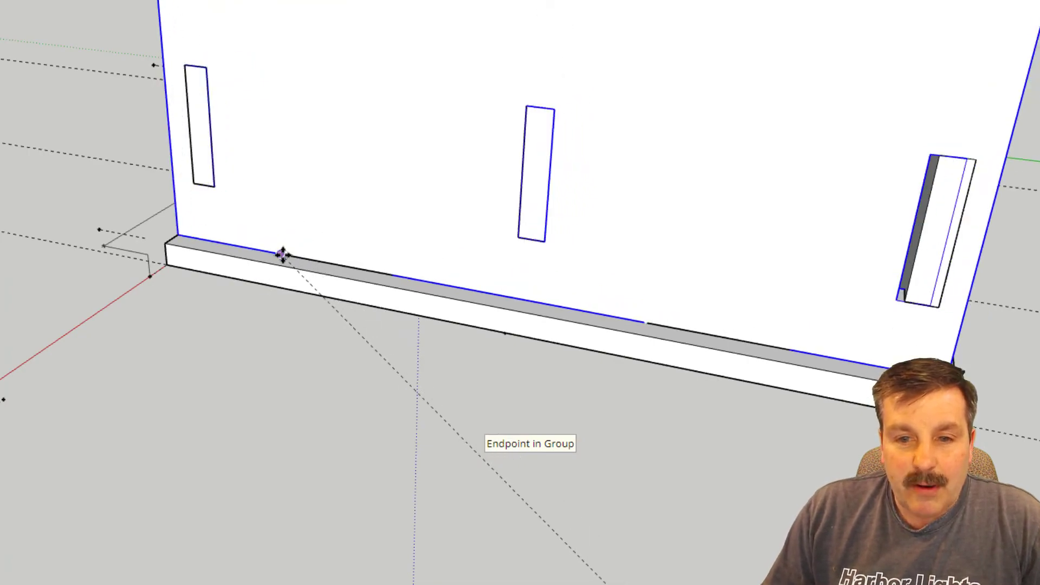
scroll(488, 309, "down", 5)
middle_click_drag(632, 343, 153, 297)
mouse_move(622, 316)
middle_mouse_down()
mouse_move(650, 313)
mouse_move(242, 278)
mouse_move(694, 298)
middle_mouse_up()
mouse_move(195, 270)
middle_mouse_down()
mouse_move(342, 280)
mouse_move(417, 341)
mouse_move(70, 383)
mouse_move(434, 365)
mouse_move(525, 347)
mouse_move(488, 365)
mouse_move(233, 379)
mouse_move(243, 399)
mouse_move(473, 338)
mouse_move(98, 344)
mouse_move(387, 309)
mouse_move(320, 367)
mouse_move(499, 367)
mouse_move(761, 424)
mouse_move(484, 436)
mouse_move(645, 399)
mouse_move(431, 399)
middle_mouse_up()
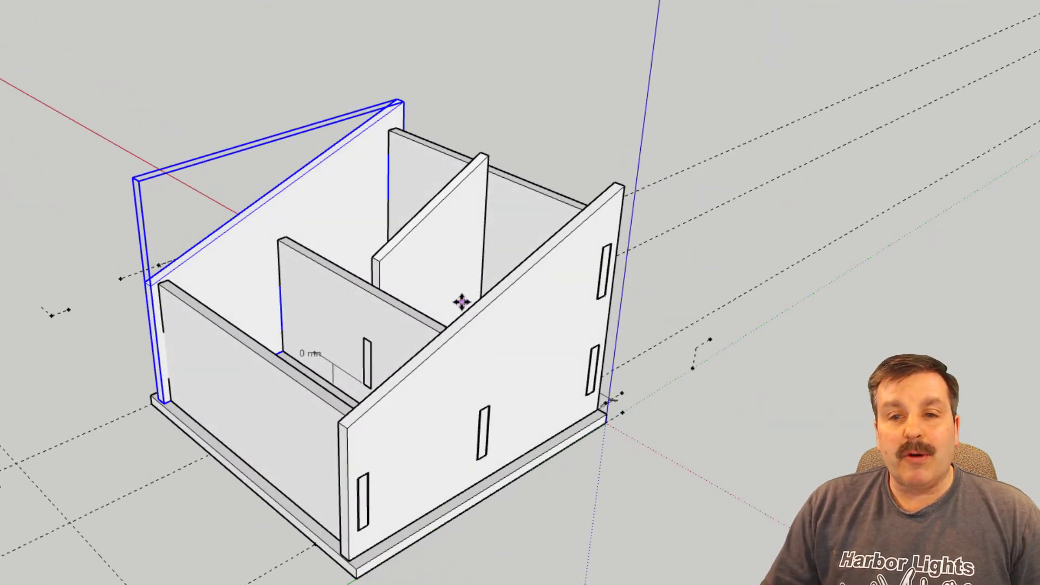